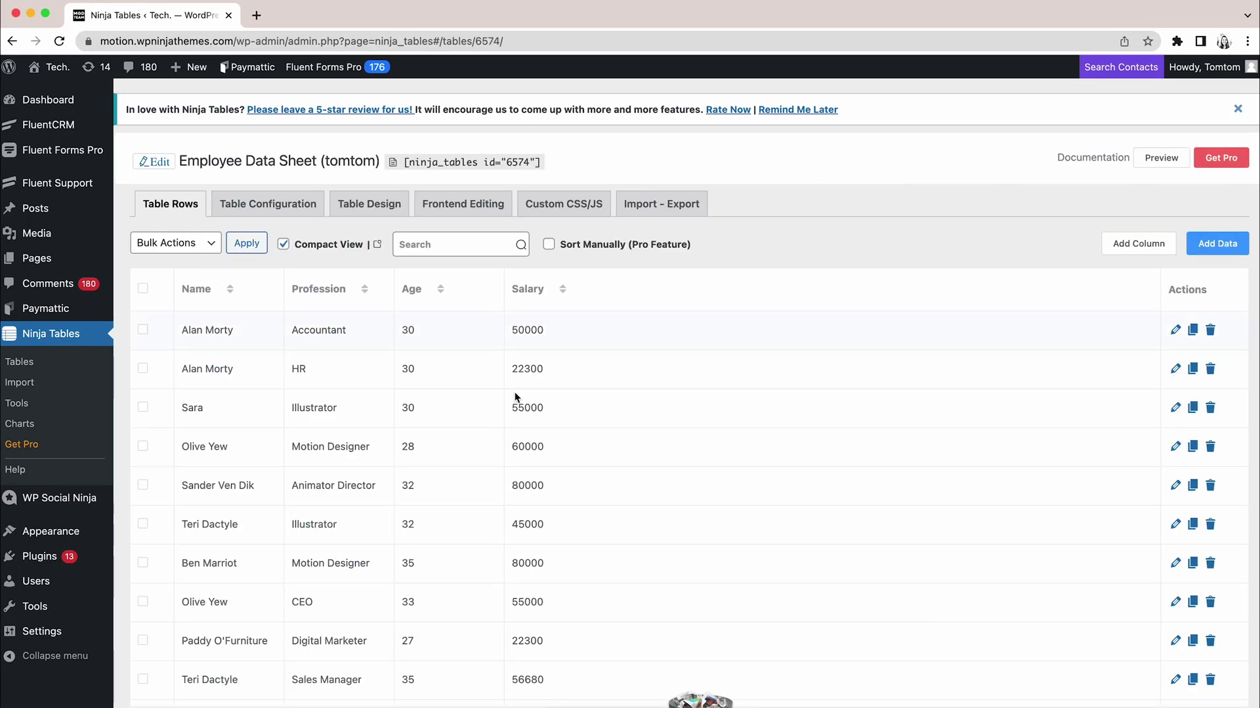
- Start adding a new table to bring up the 'How would you like to create your table?' dialog
scroll(649, 463, down, 2)
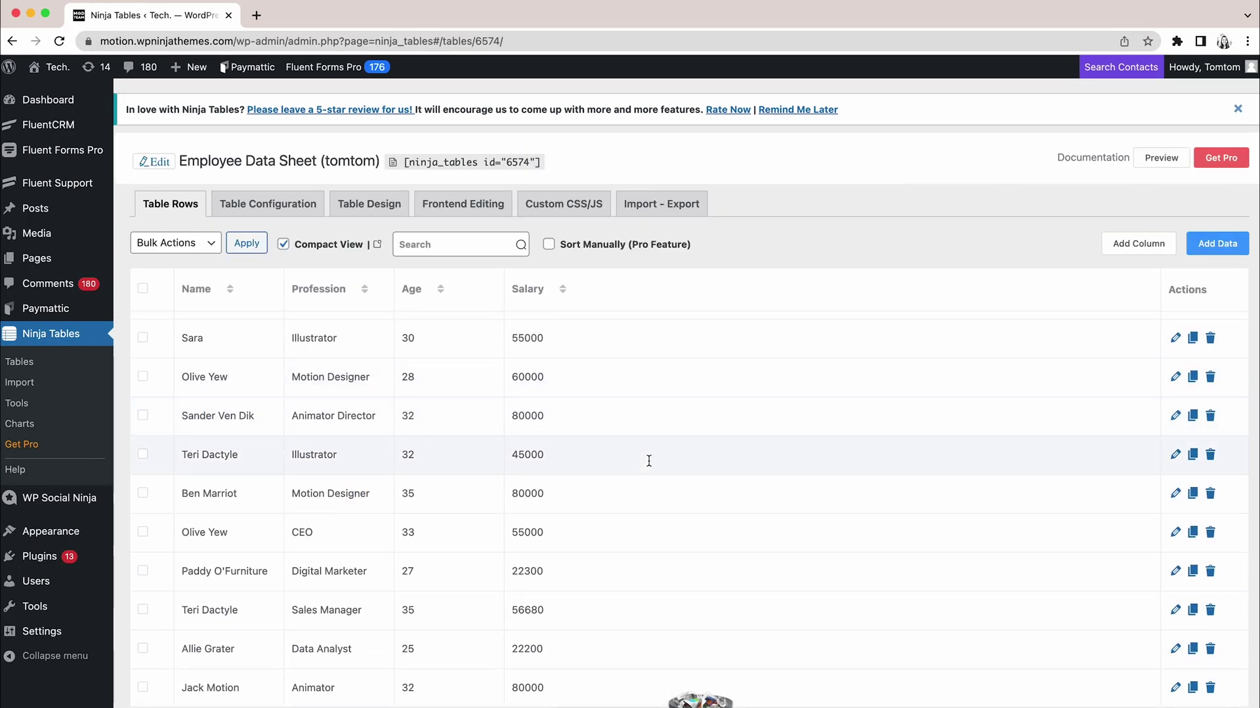
scroll(649, 461, up, 2)
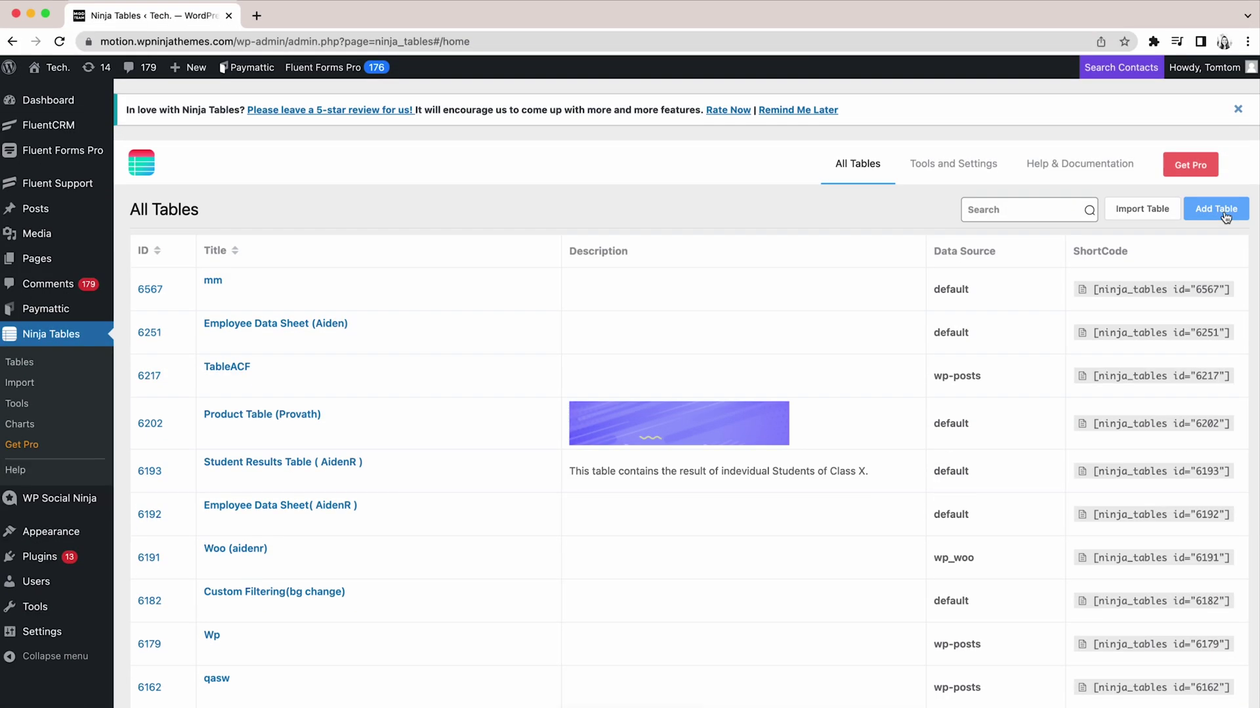
click(1218, 205)
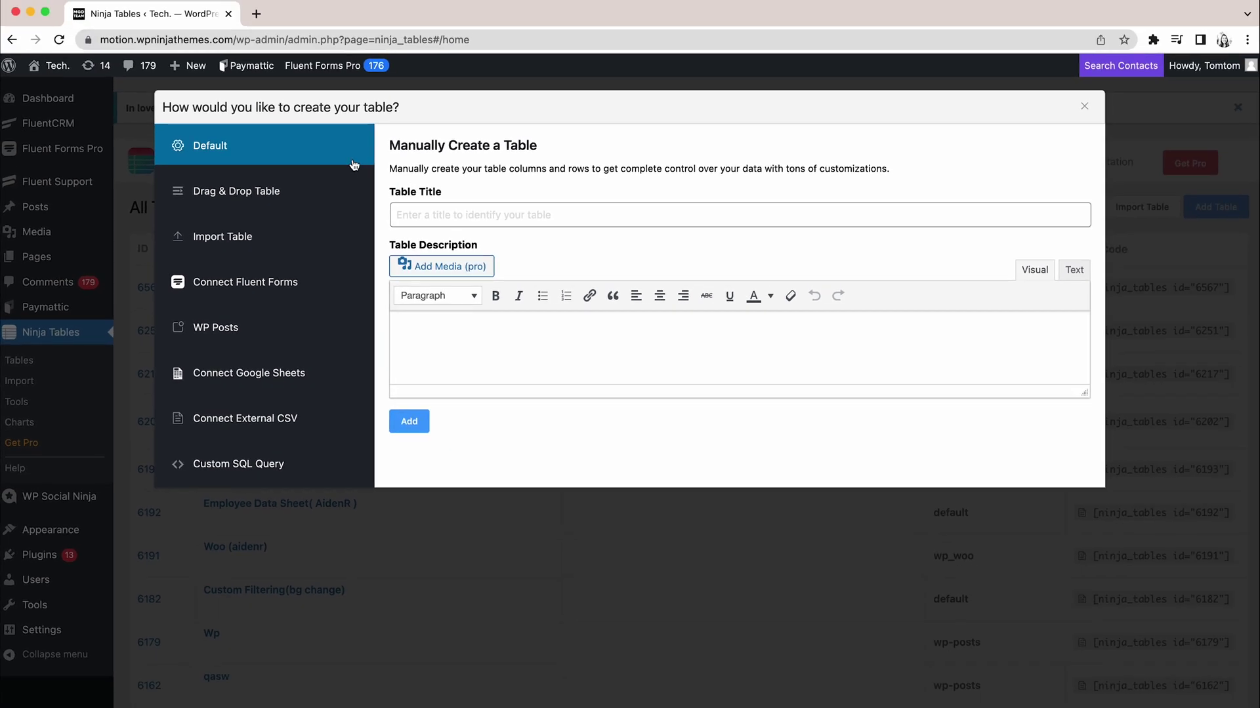
- Compare the Drag & Drop and Import Table options, then browse the drag-and-drop pricing and comparison templates
click(346, 193)
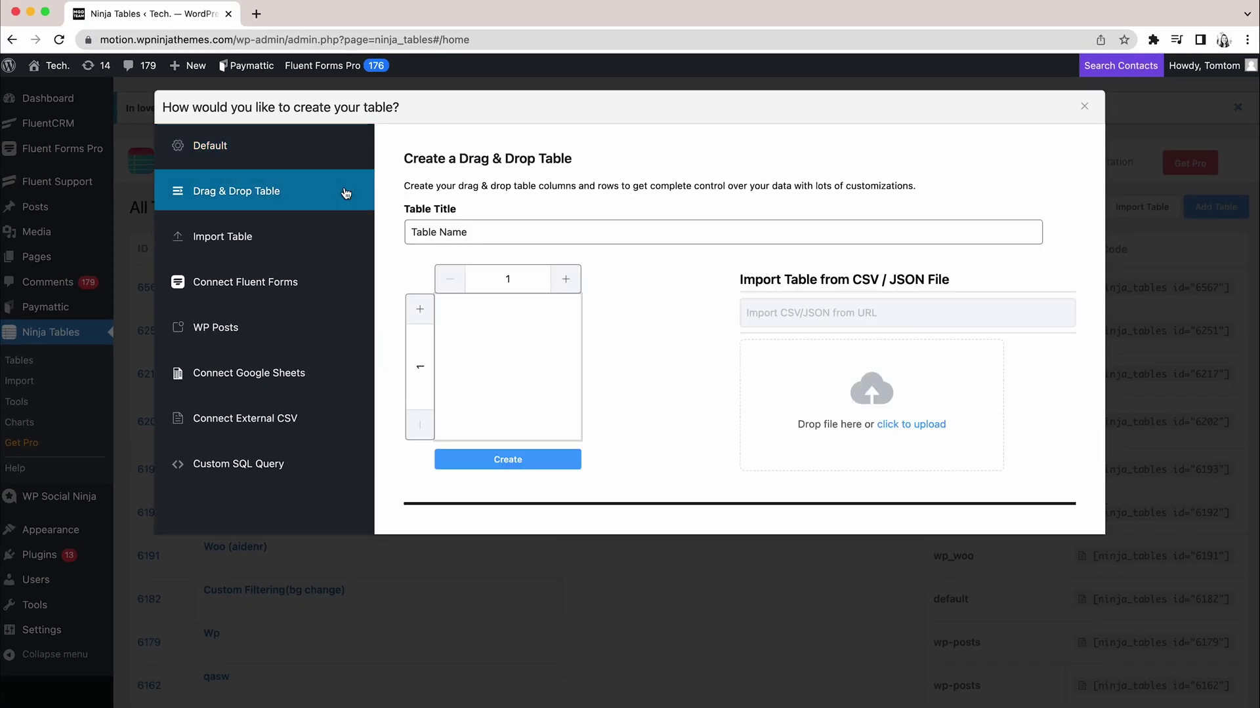
click(330, 237)
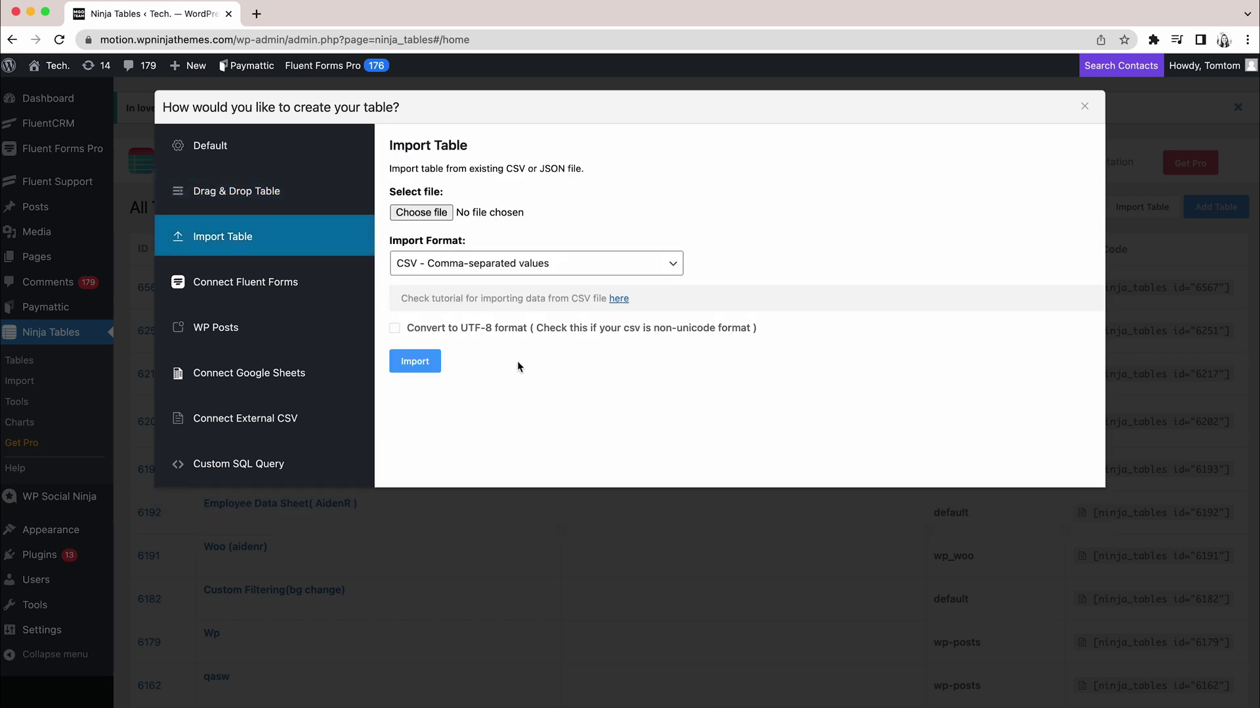
click(332, 177)
scroll(608, 355, down, 3)
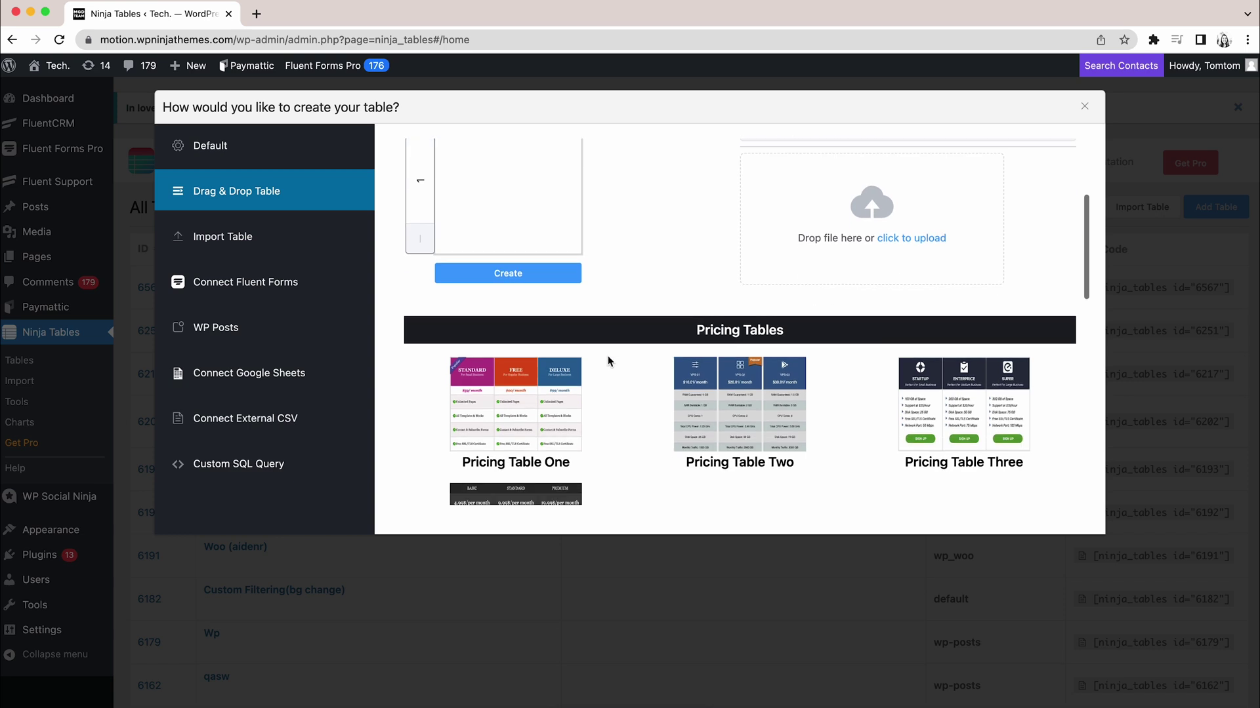
scroll(608, 356, down, 3)
scroll(607, 356, down, 5)
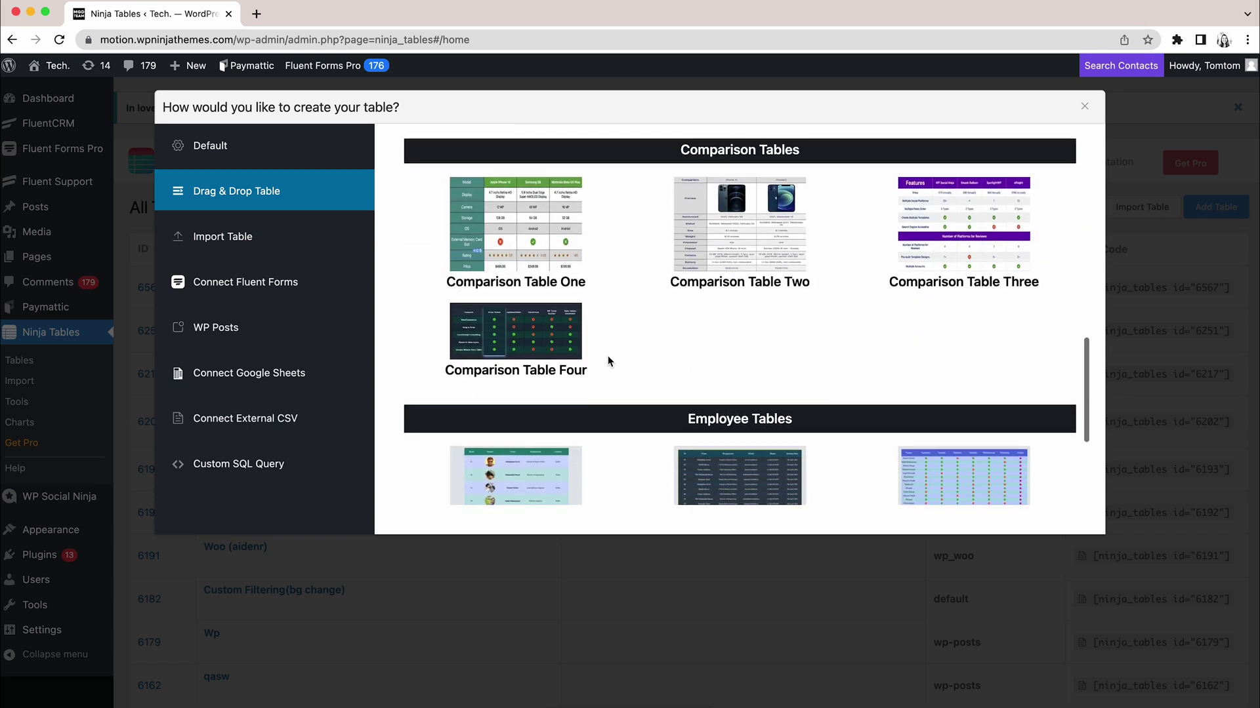
scroll(608, 356, down, 3)
scroll(608, 355, down, 2)
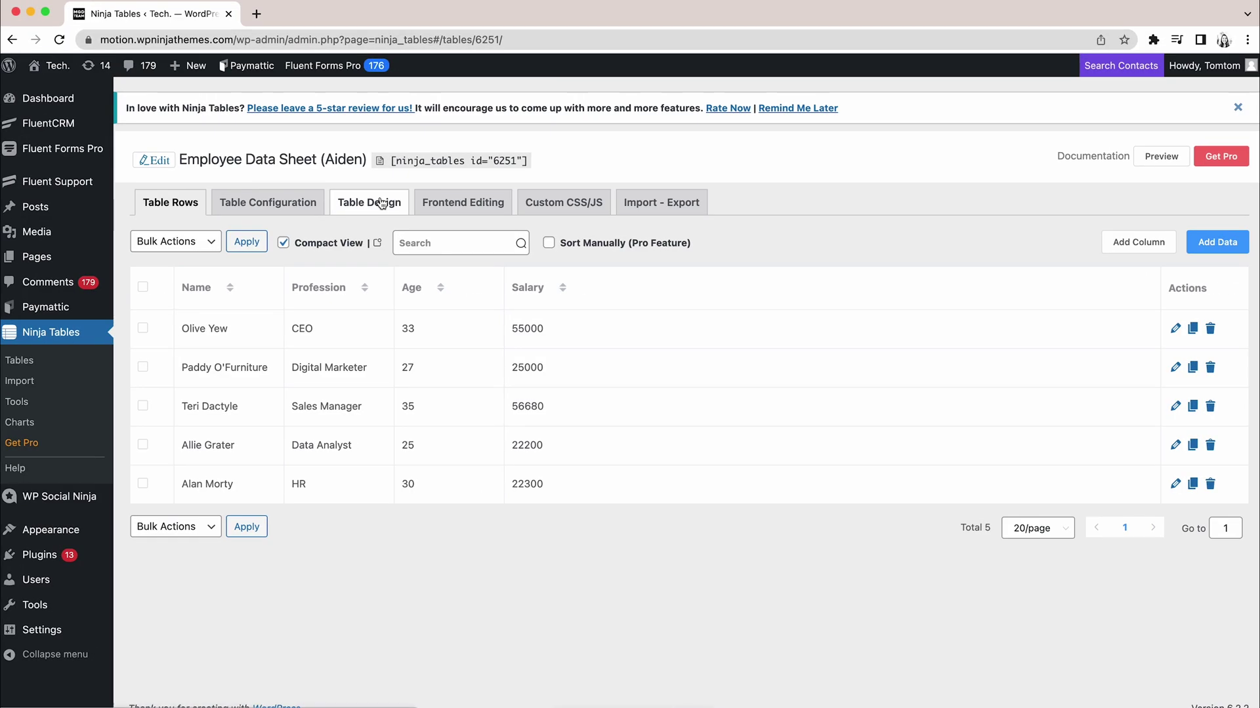
- Show the table's Table Design settings and their Table Colors section
click(381, 203)
click(390, 250)
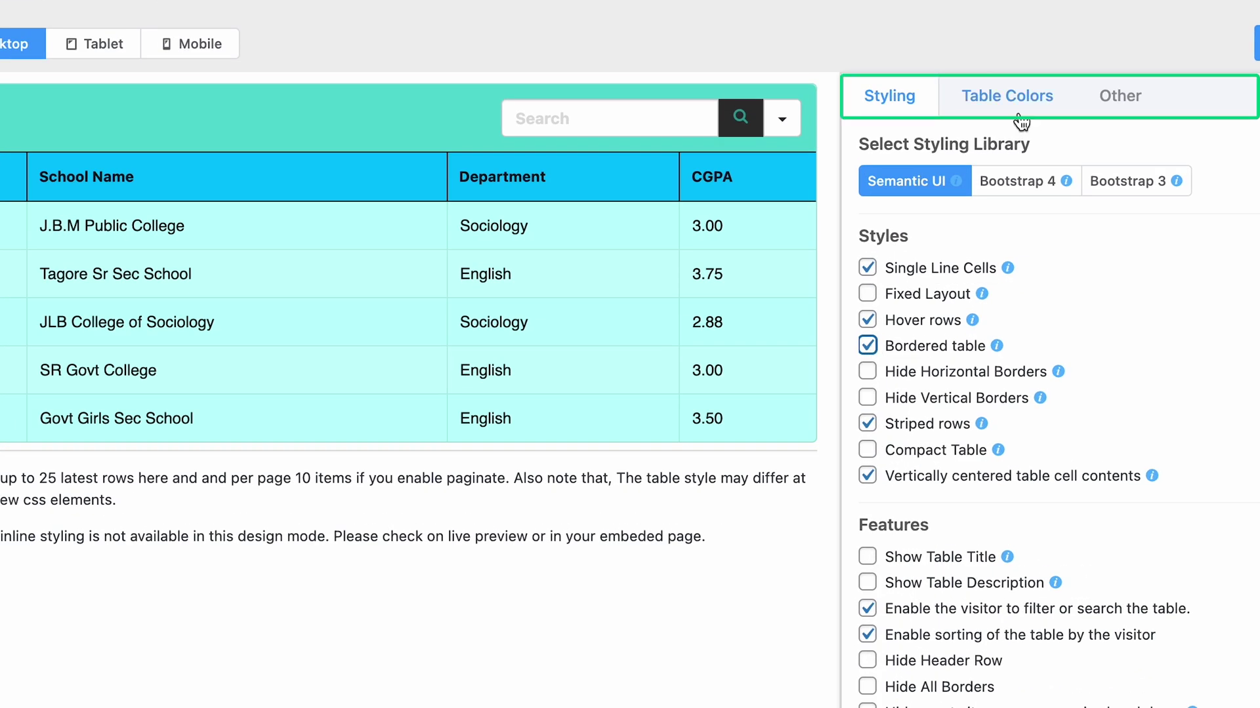
click(1019, 115)
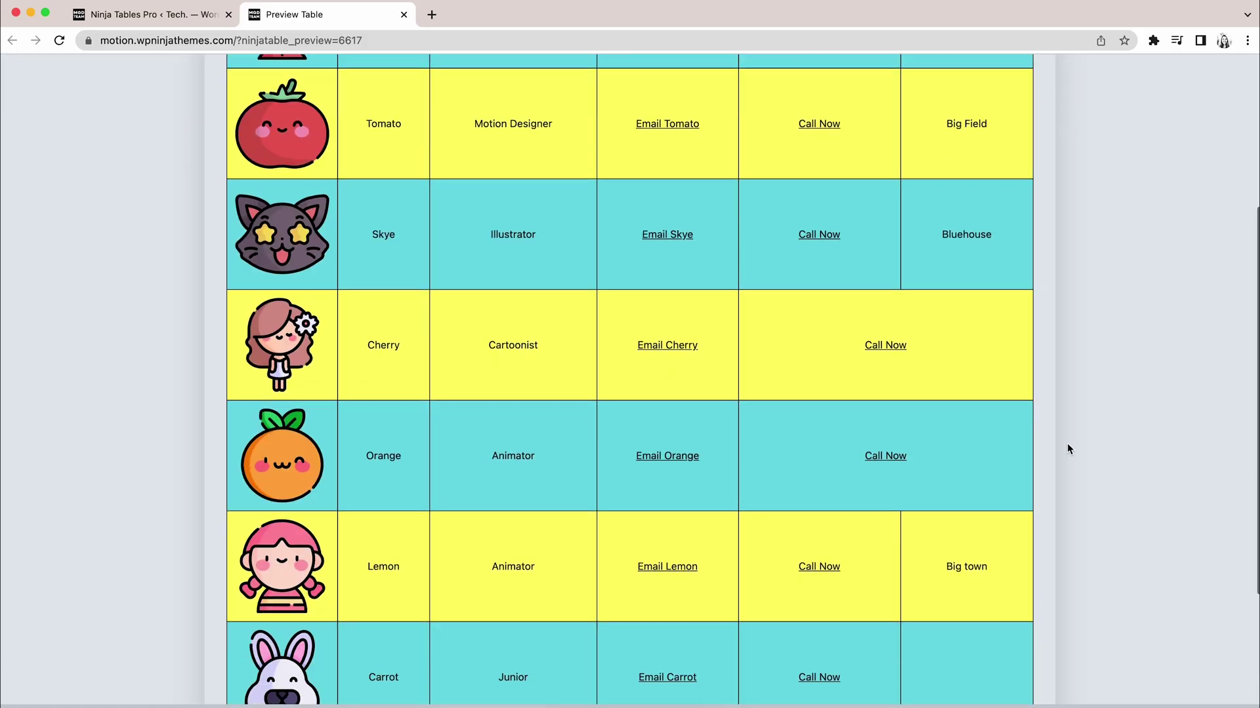
- Try Mango's Call Now link on the preview, then the filter options above the table
scroll(1066, 443, up, 5)
click(823, 293)
click(720, 165)
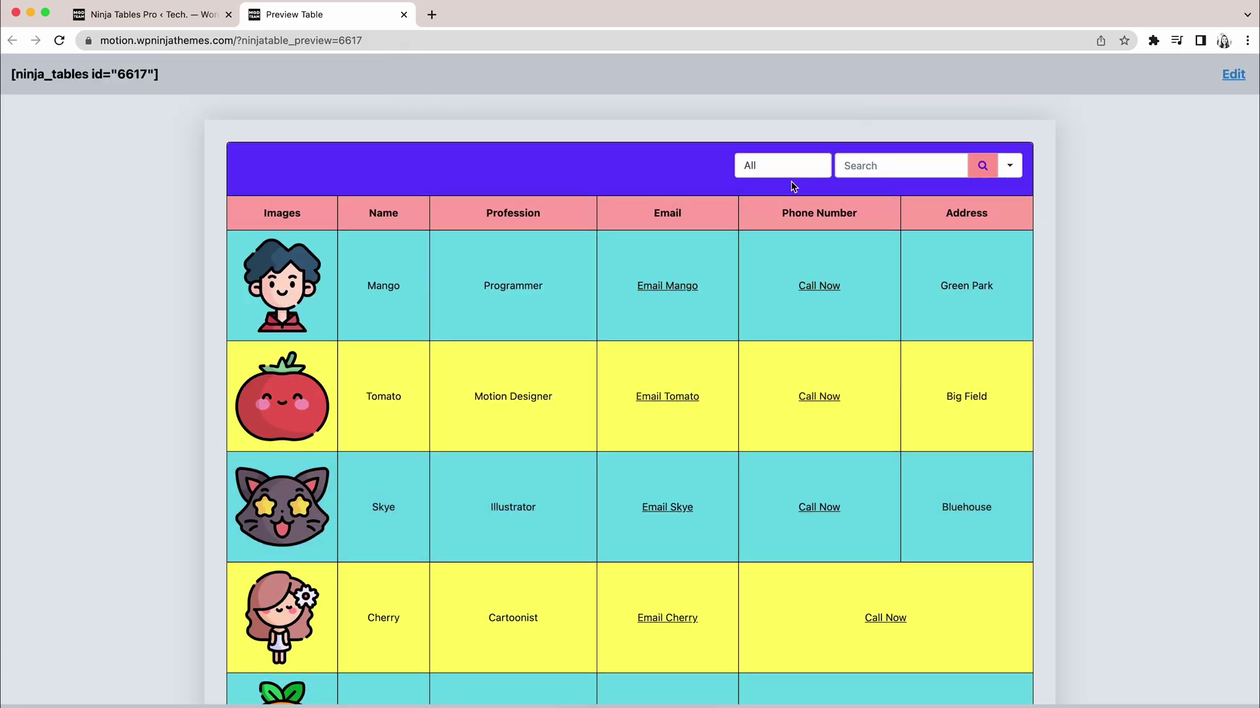
click(748, 166)
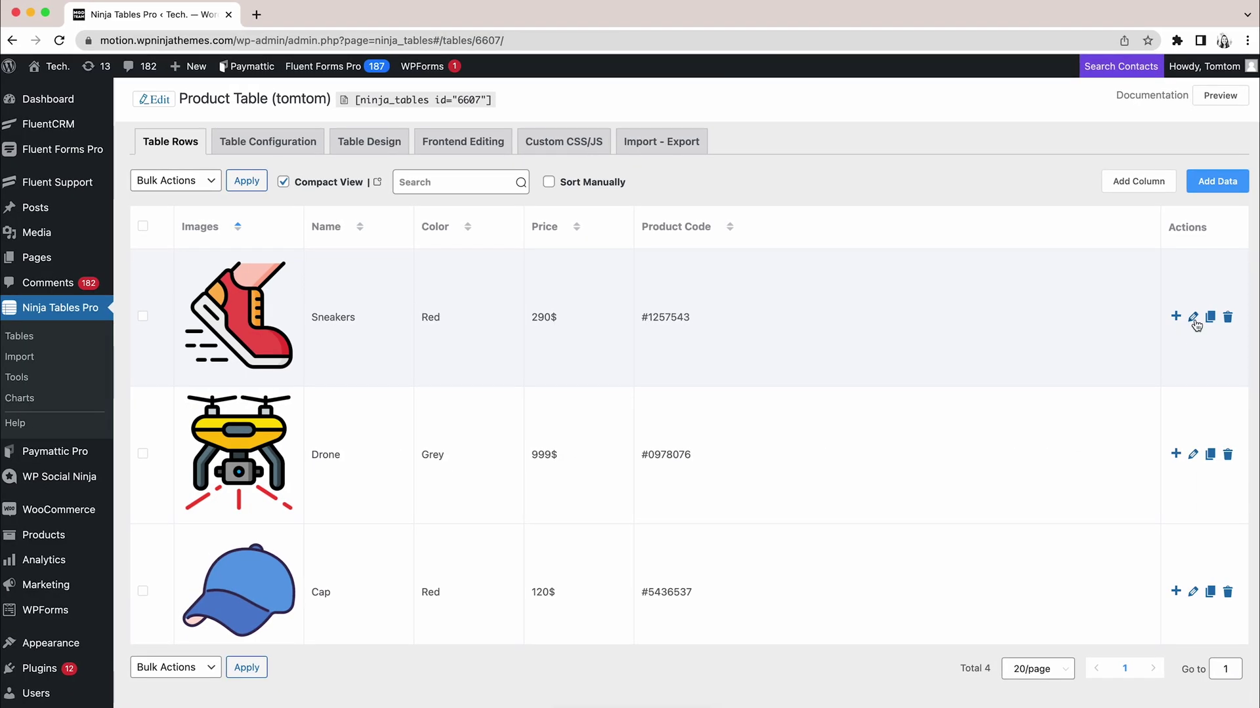
- Replace the Sneakers row's image with running.png from the media library and update the row
click(1194, 319)
click(484, 191)
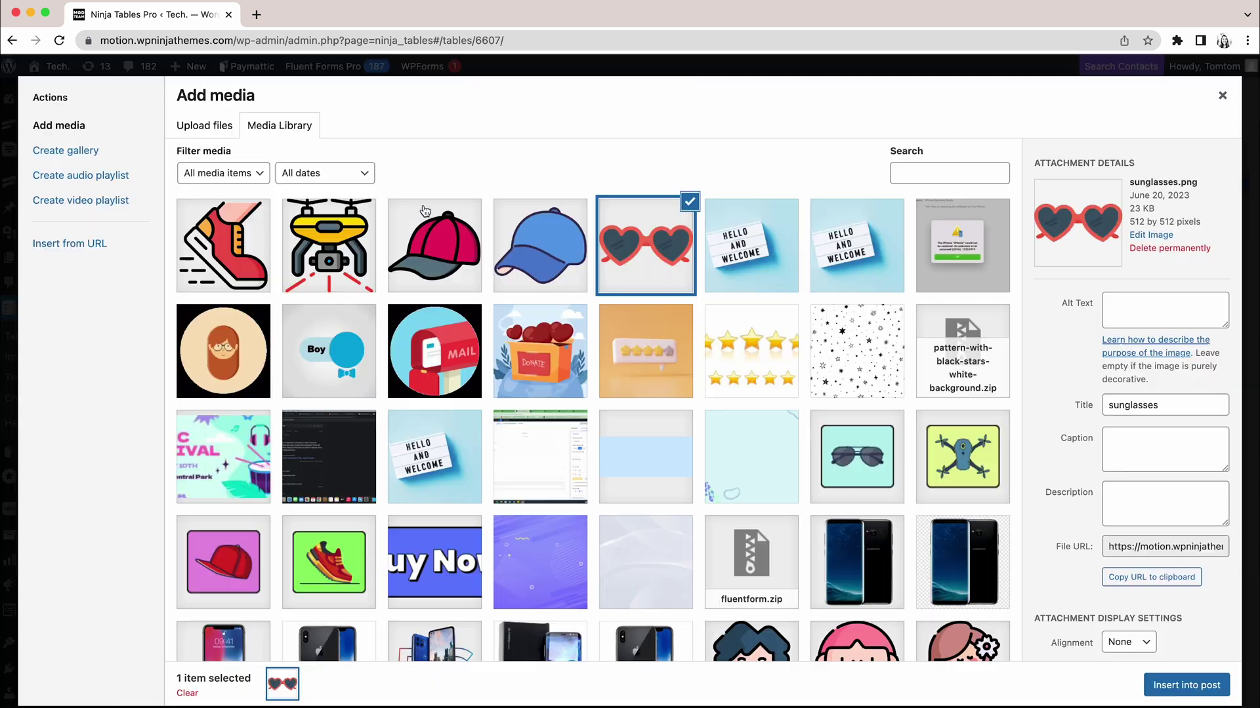
click(223, 244)
click(1188, 688)
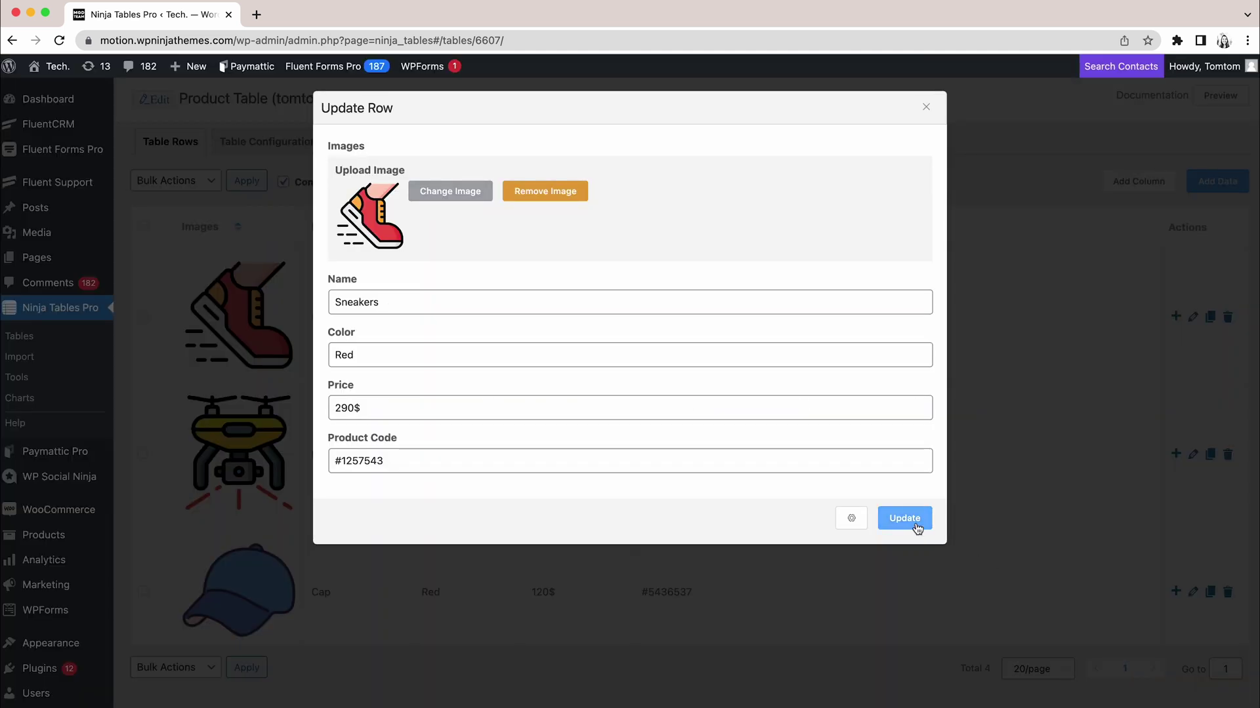
click(904, 518)
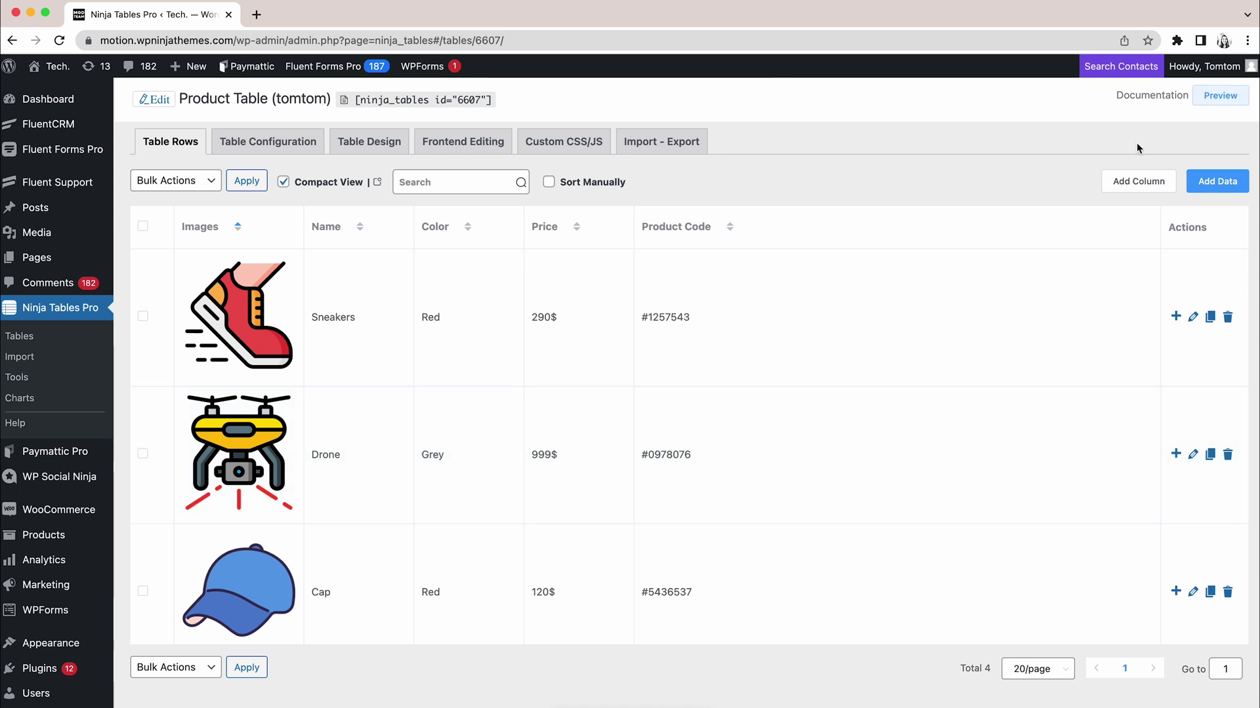
- Preview the product table on the front end and scroll through its image rows
click(1219, 95)
scroll(1117, 489, down, 3)
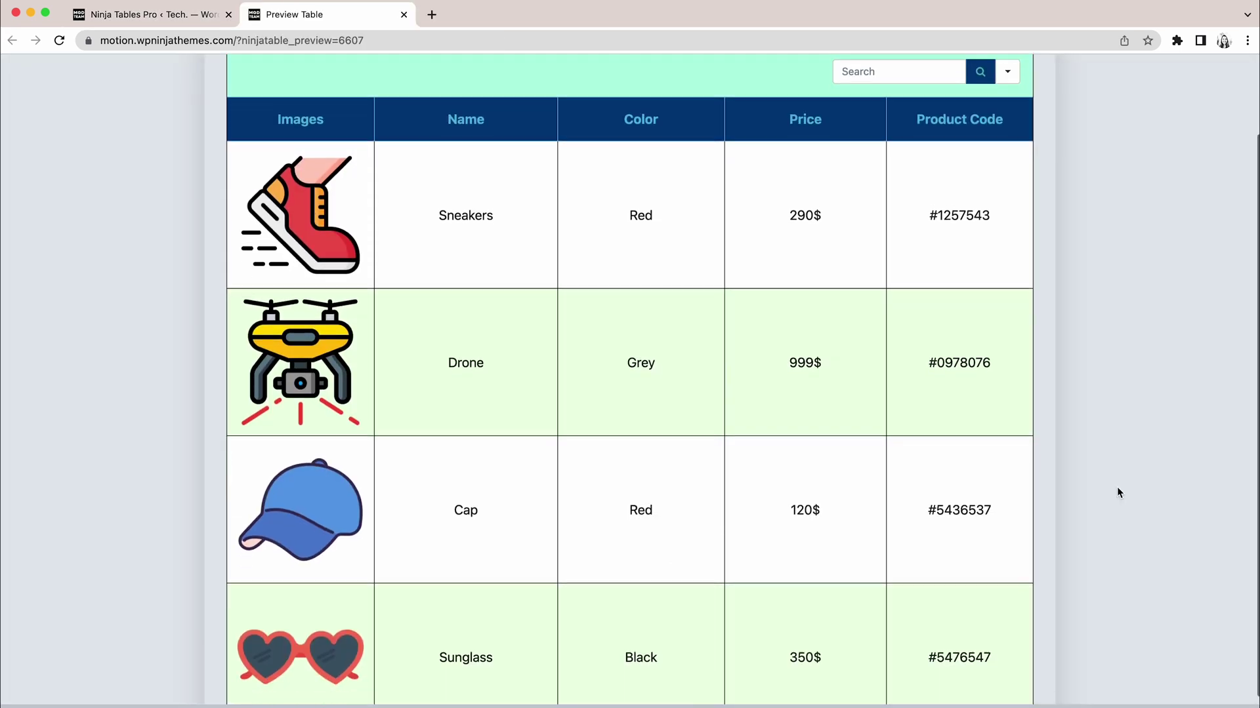
scroll(1118, 489, up, 1)
scroll(1116, 487, up, 3)
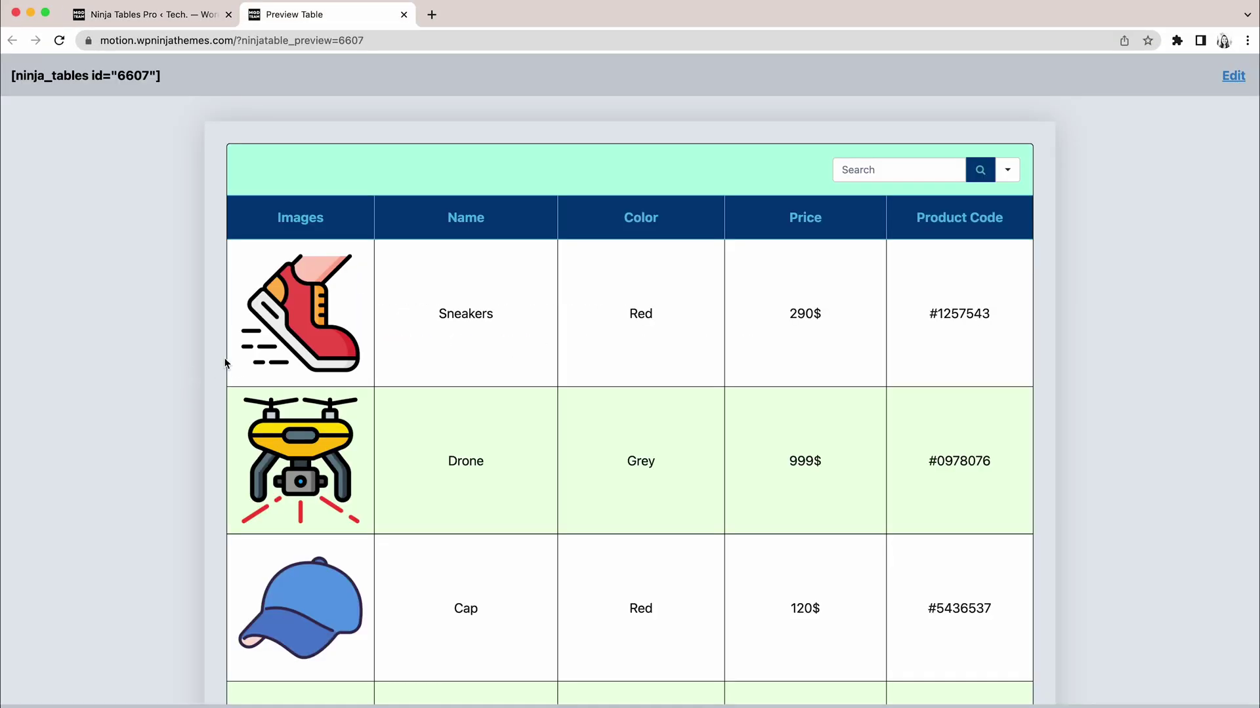
- View the sneaker image in the lightbox, then add a Class Level condition: Not Equal 'Junior'
click(304, 342)
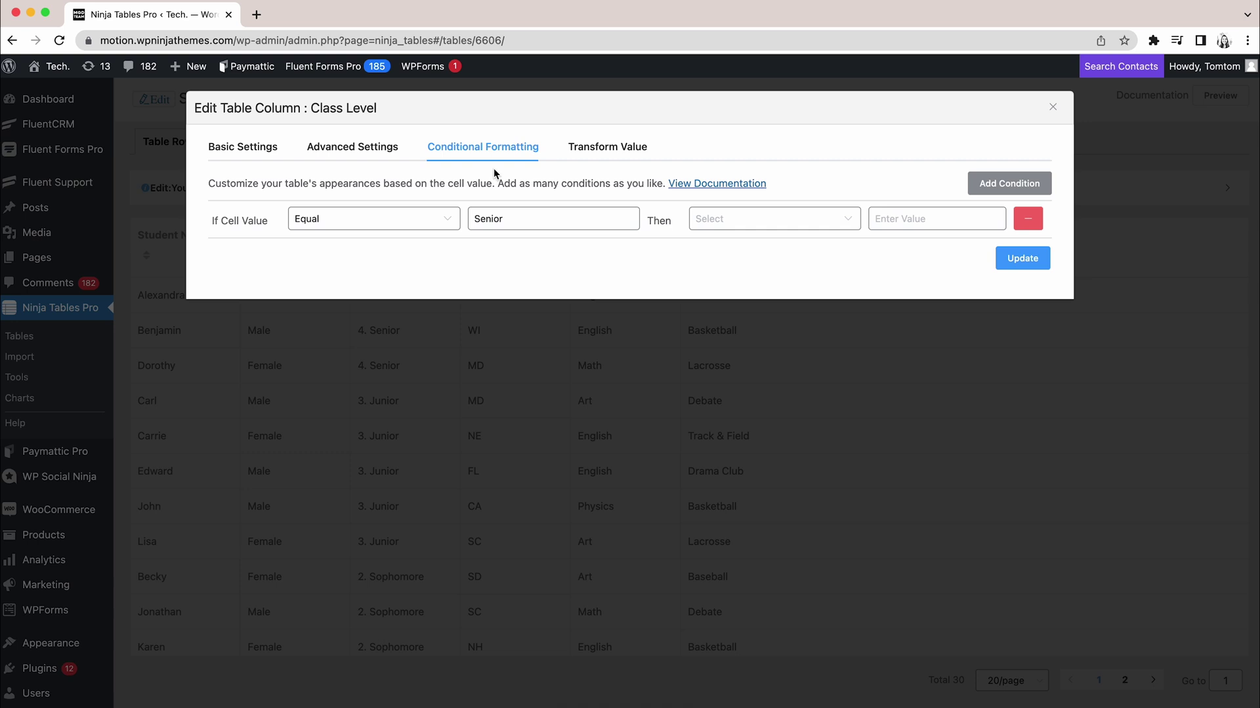
click(1035, 210)
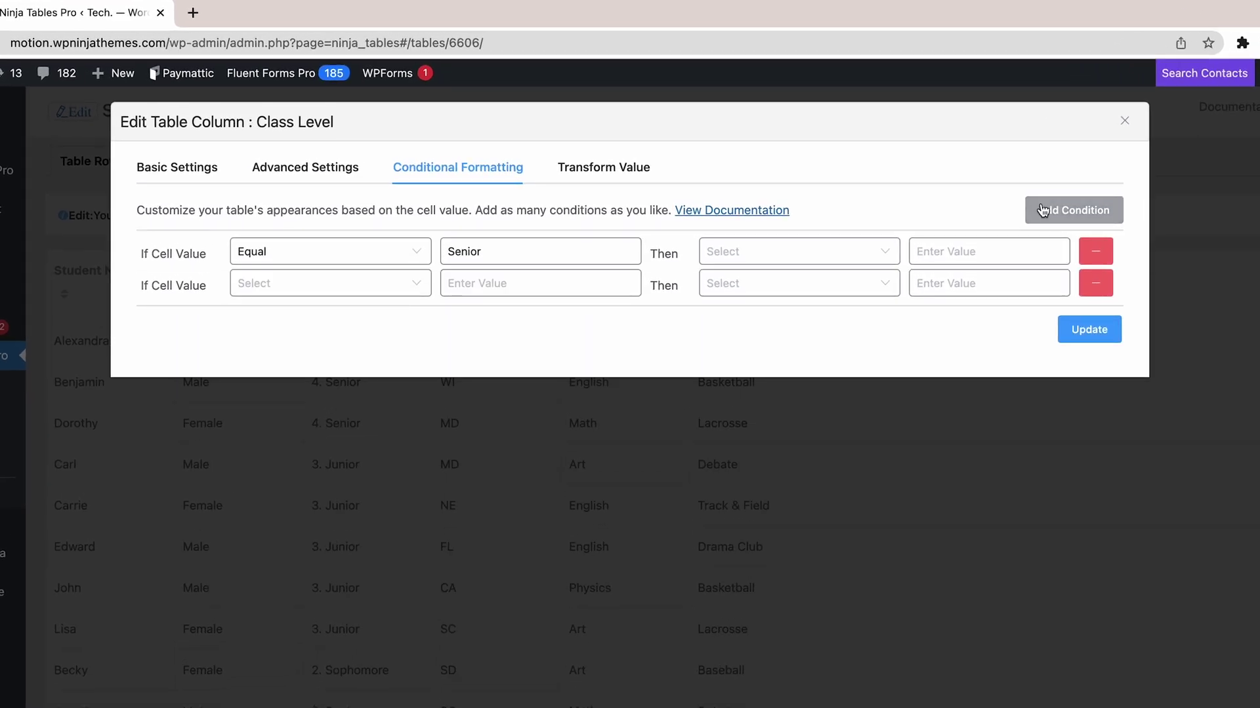
click(418, 296)
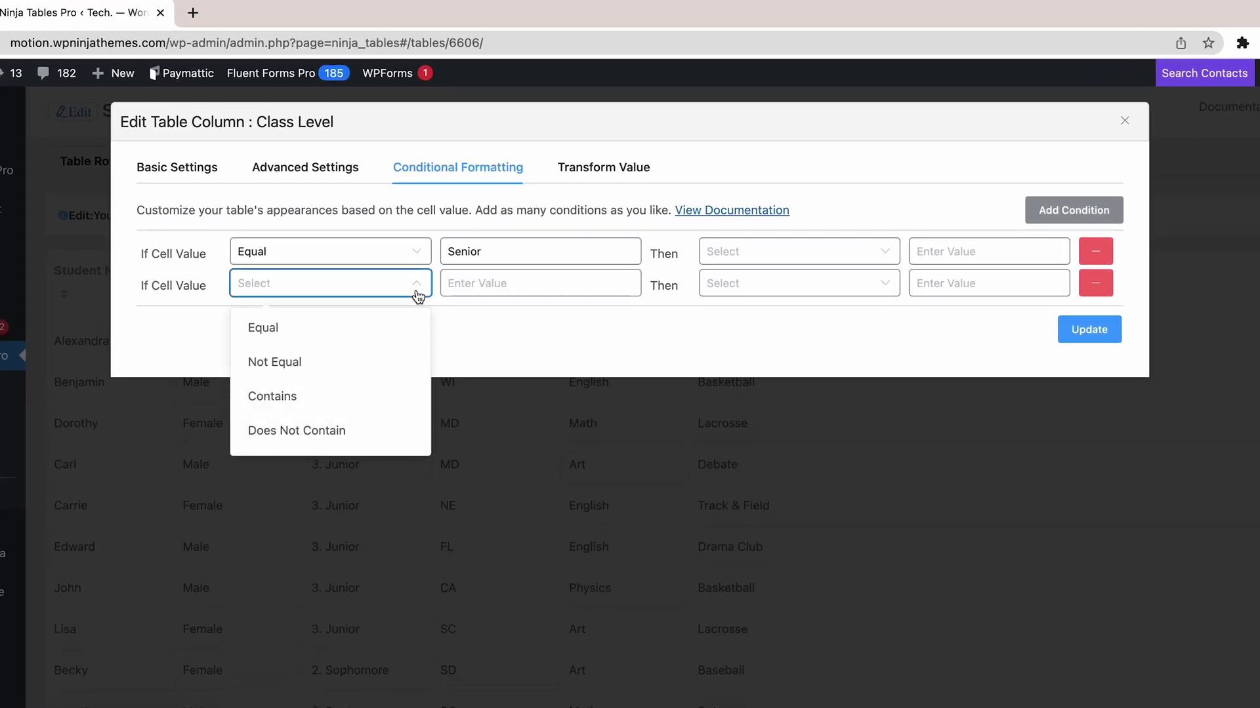
click(393, 361)
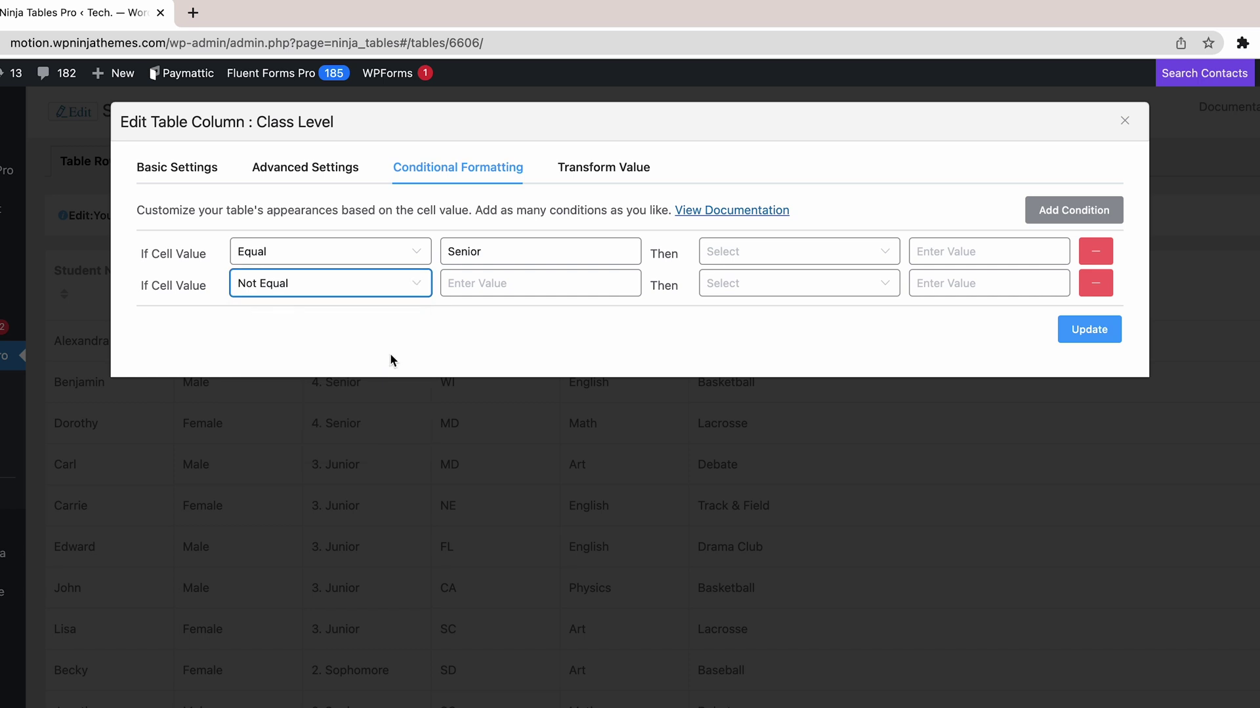
key(Tab)
text(J)
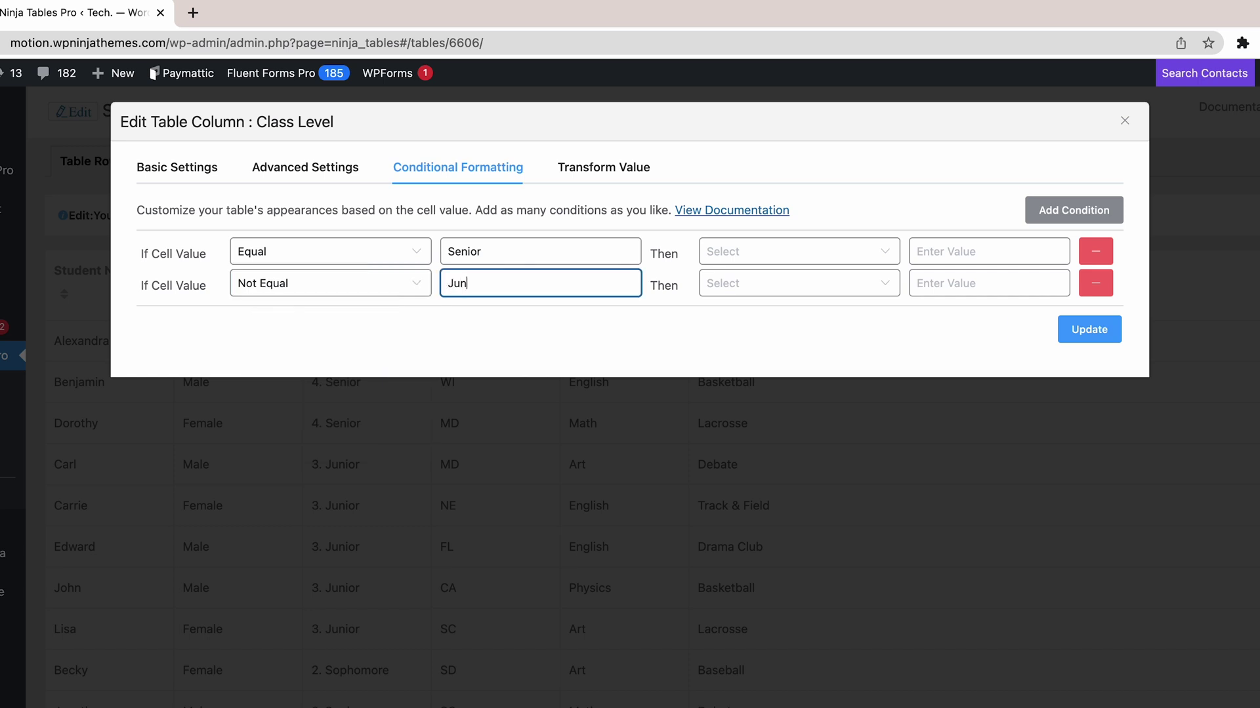
- Give Senior cells a cell colour and make the Not Equal condition set a cell CSS class
click(781, 251)
click(750, 325)
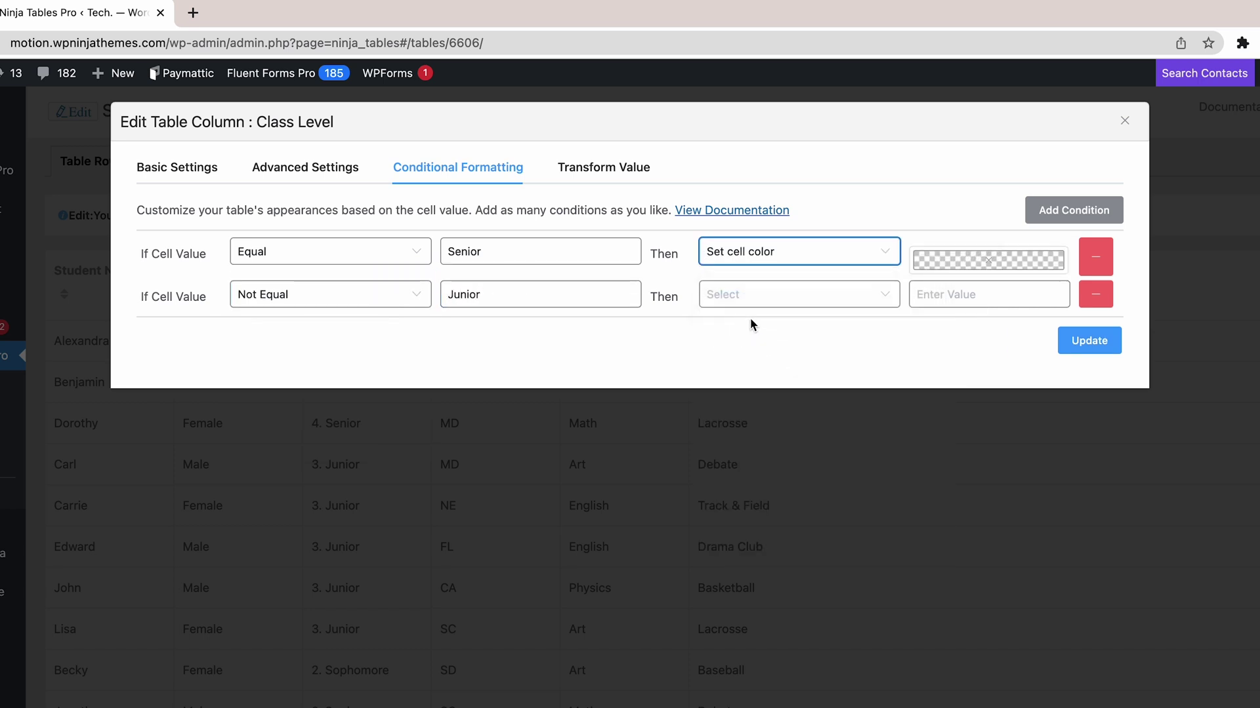
click(761, 294)
click(774, 398)
click(812, 298)
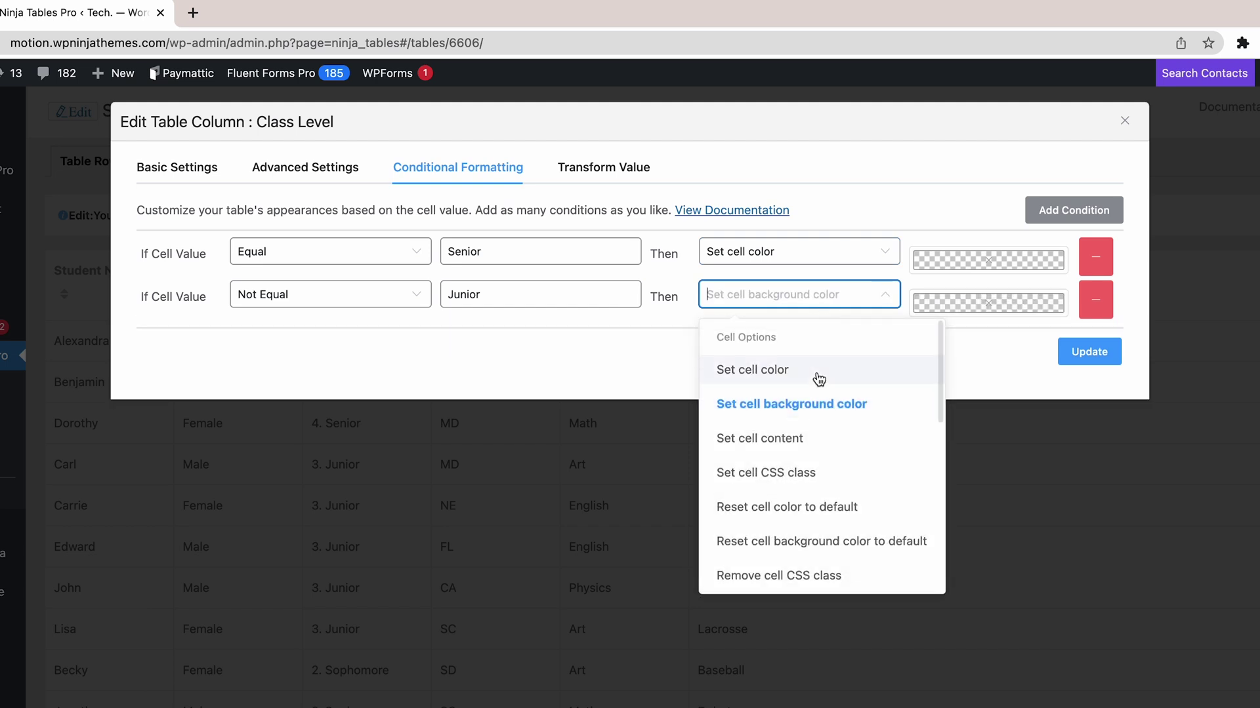
click(794, 476)
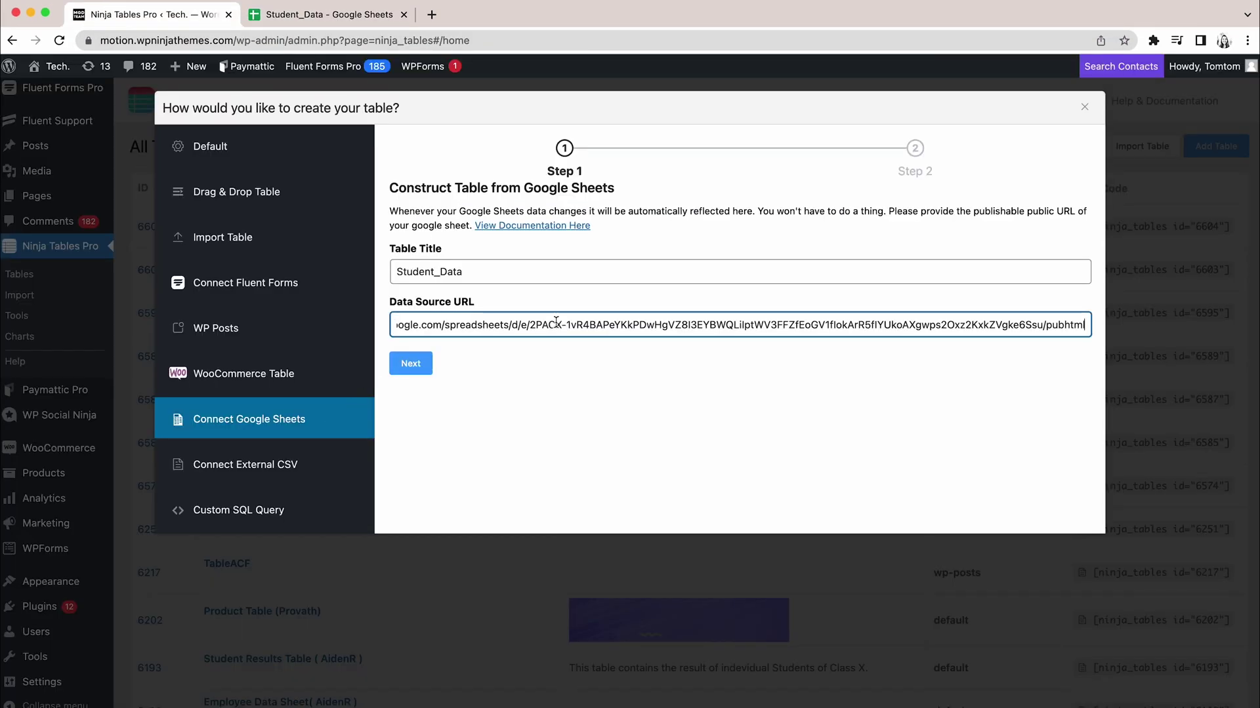
- Tick all six Google Sheet fields and save the Student_Data table
click(411, 364)
click(401, 246)
click(401, 284)
click(401, 323)
click(401, 361)
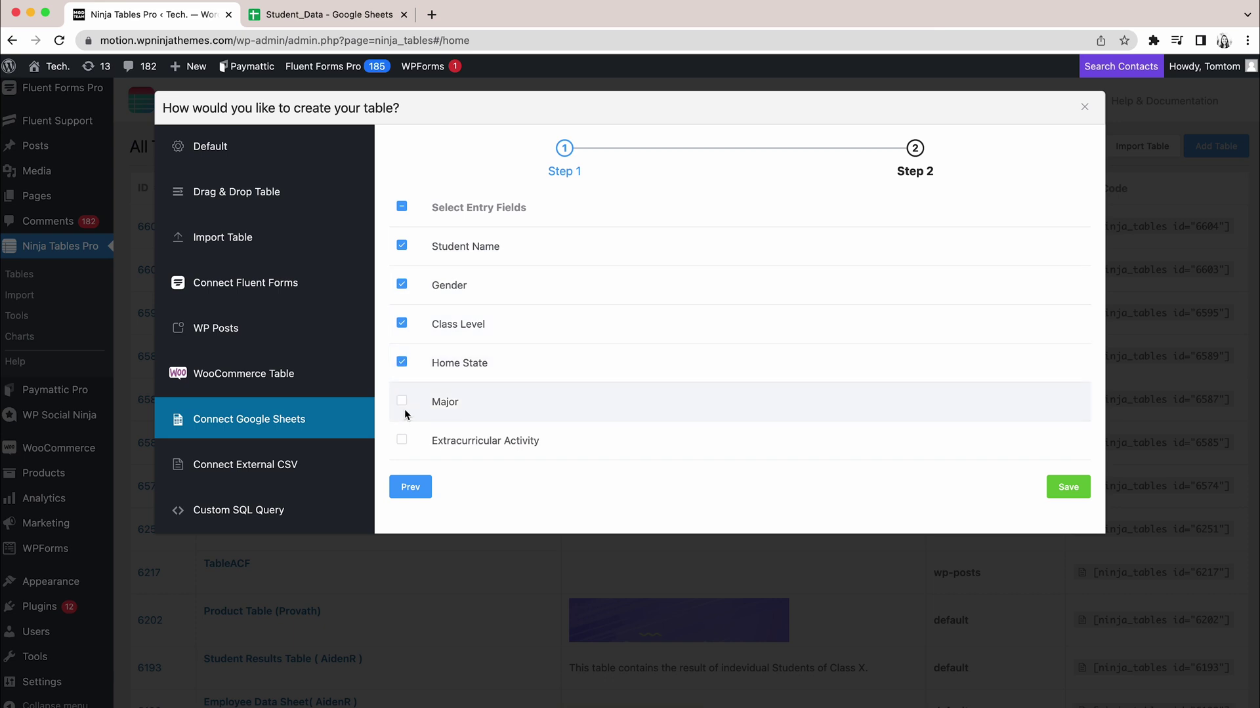
click(402, 401)
click(401, 440)
click(1068, 487)
- Enable frontend editing, then start a WP Posts table that includes posts and attachments
scroll(1049, 495, down, 3)
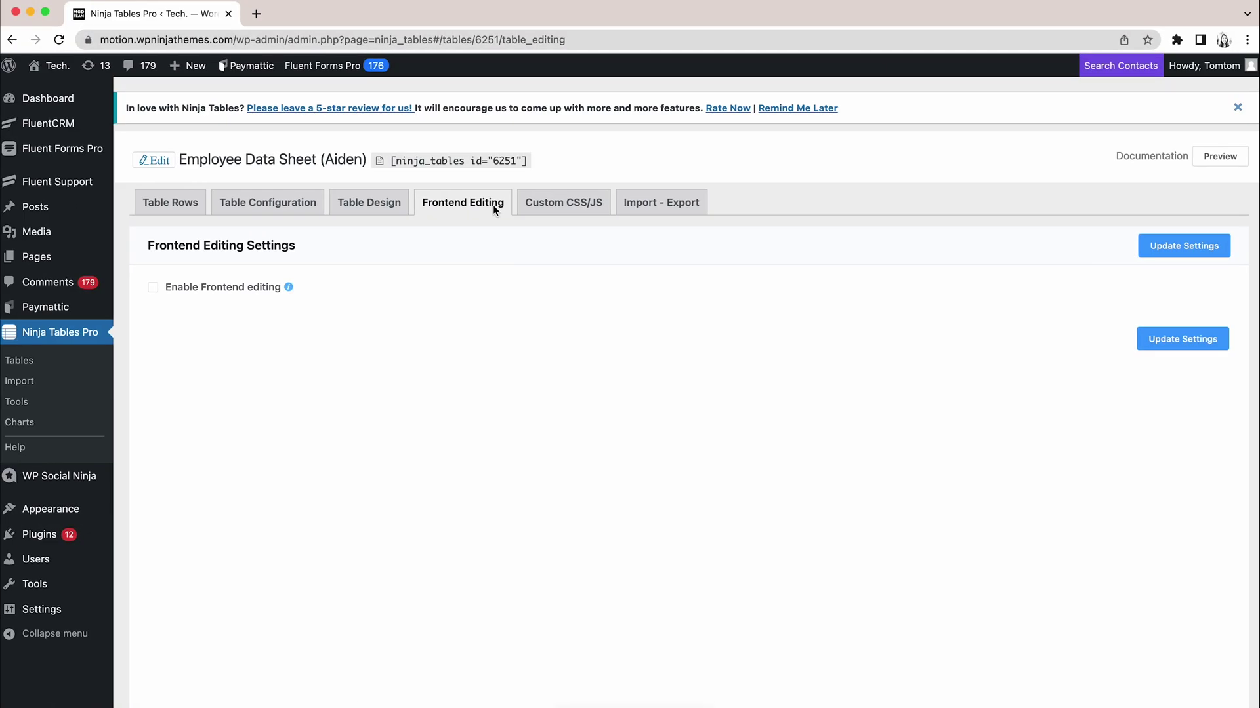
click(153, 288)
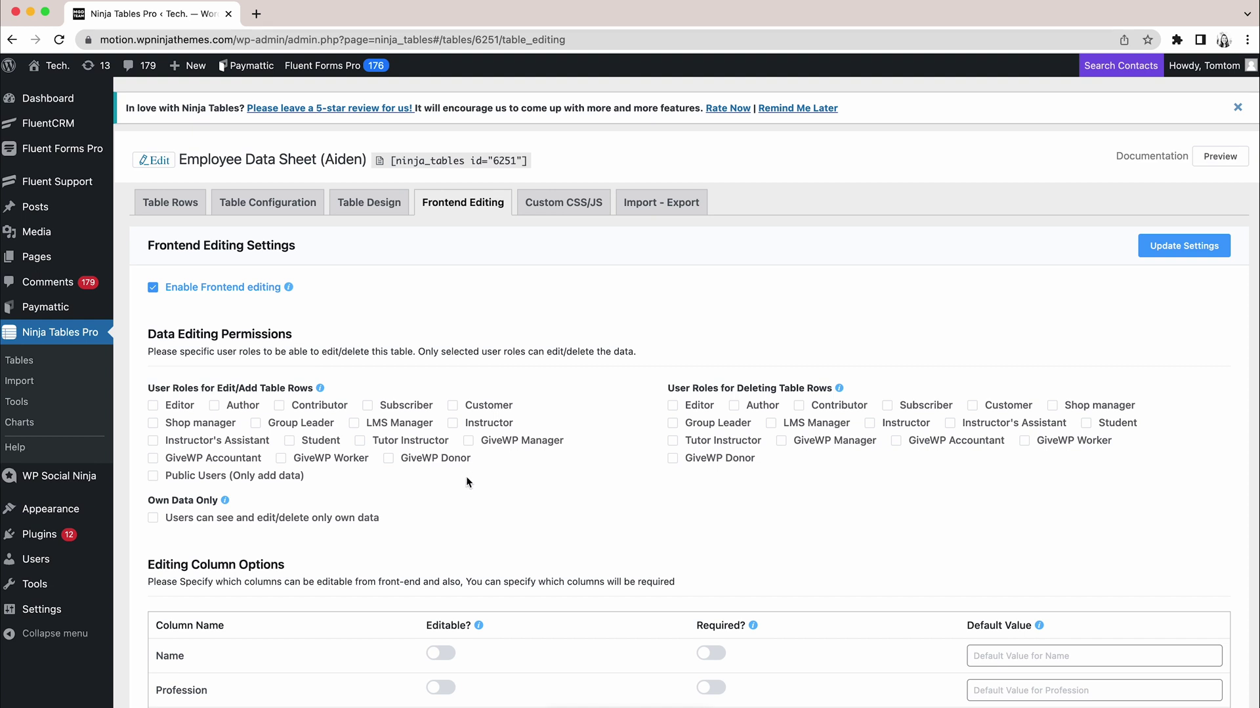
scroll(467, 482, down, 5)
scroll(466, 476, down, 1)
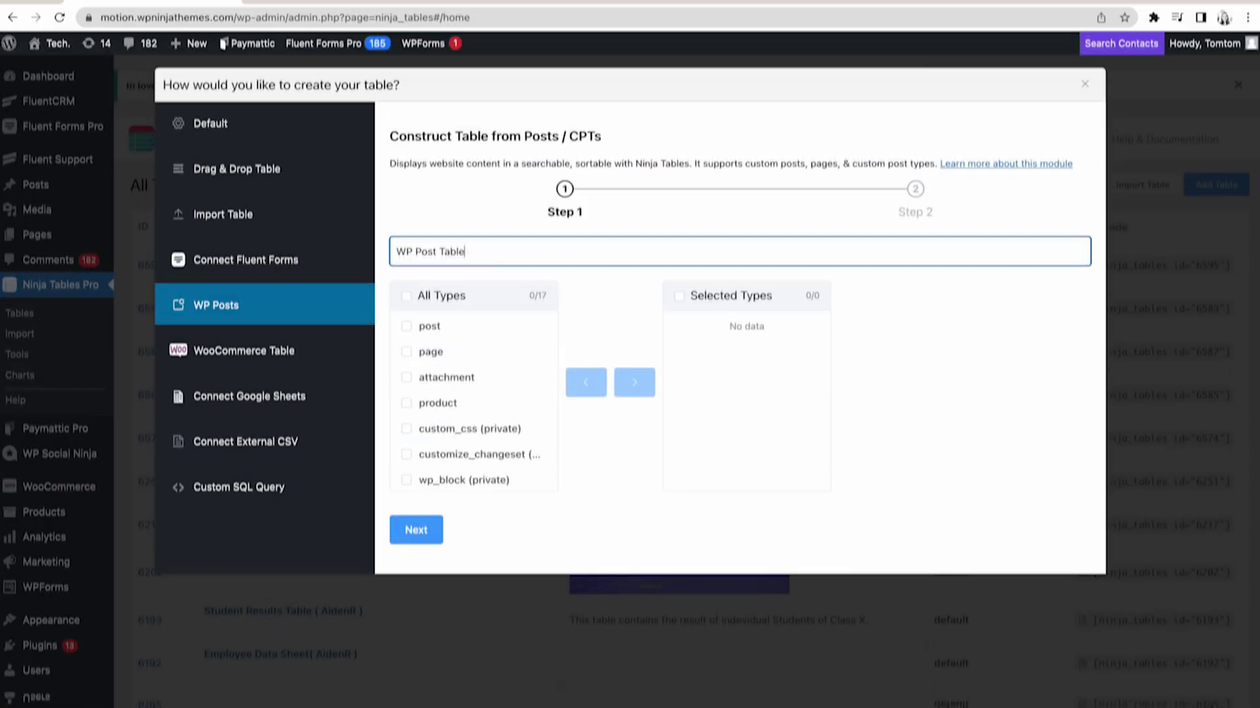
click(406, 349)
click(406, 400)
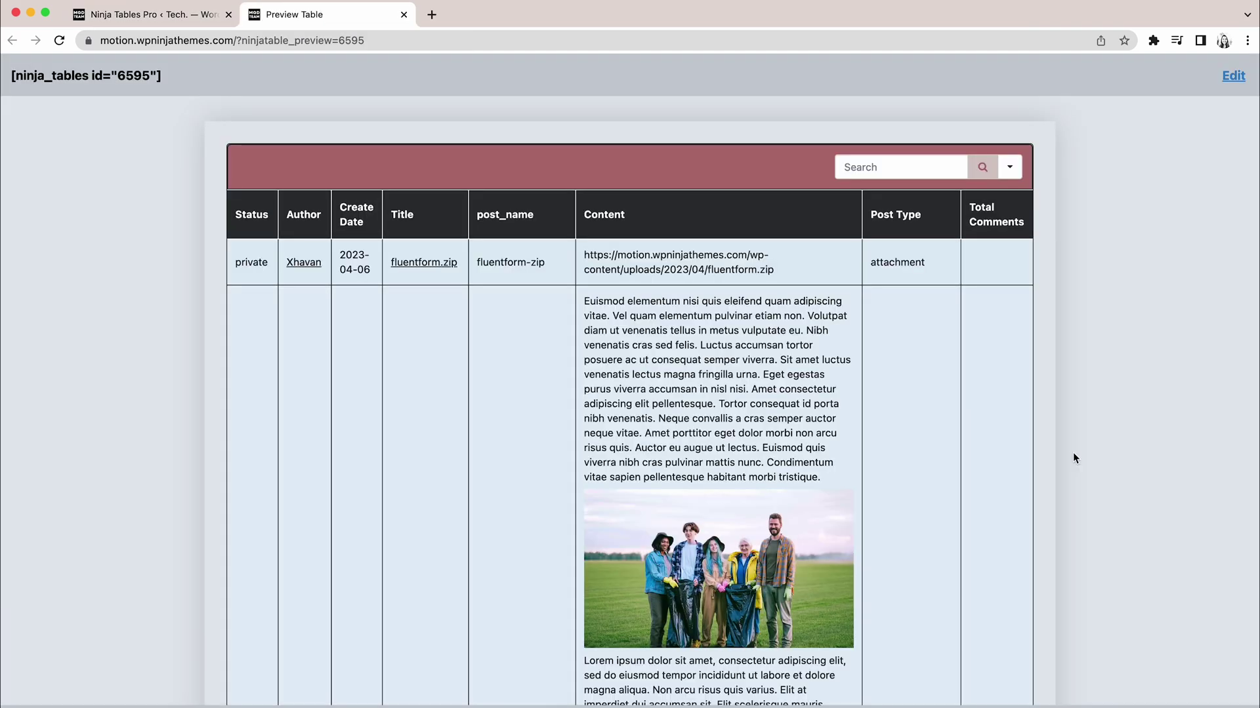
- Make table 6604 stackable on small screens and review its Table Colors settings
scroll(1073, 451, down, 15)
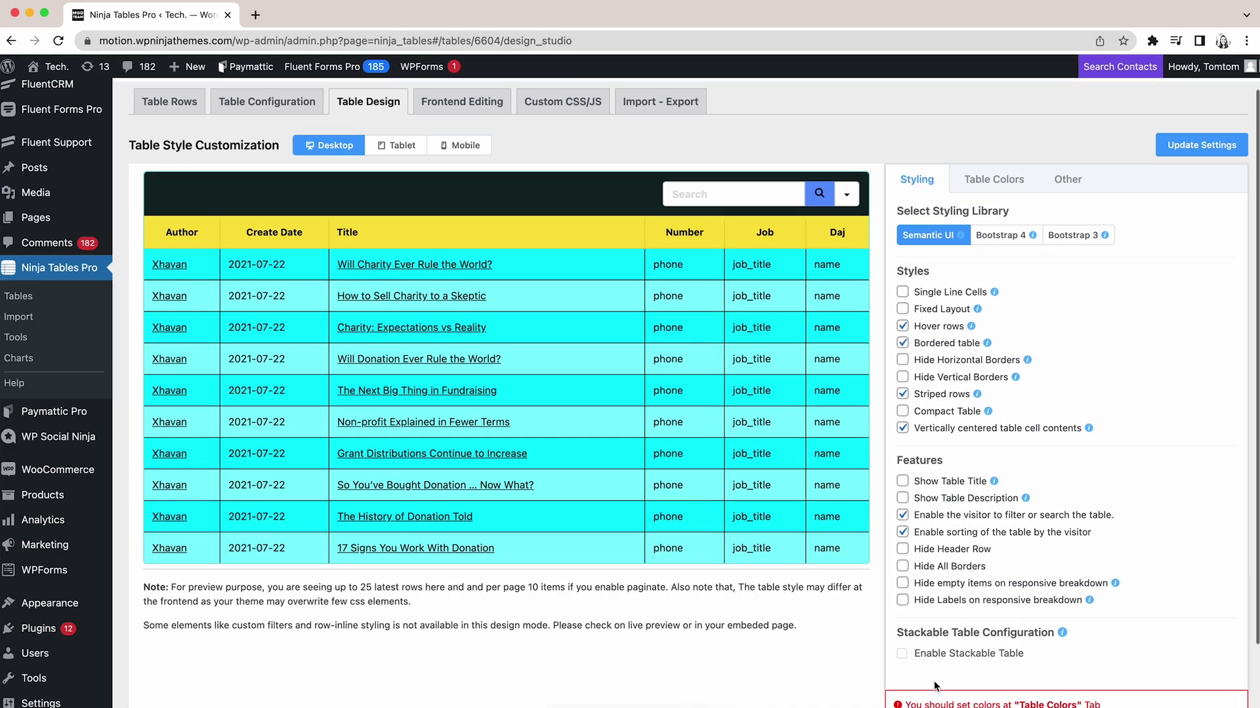
click(945, 653)
scroll(949, 640, down, 1)
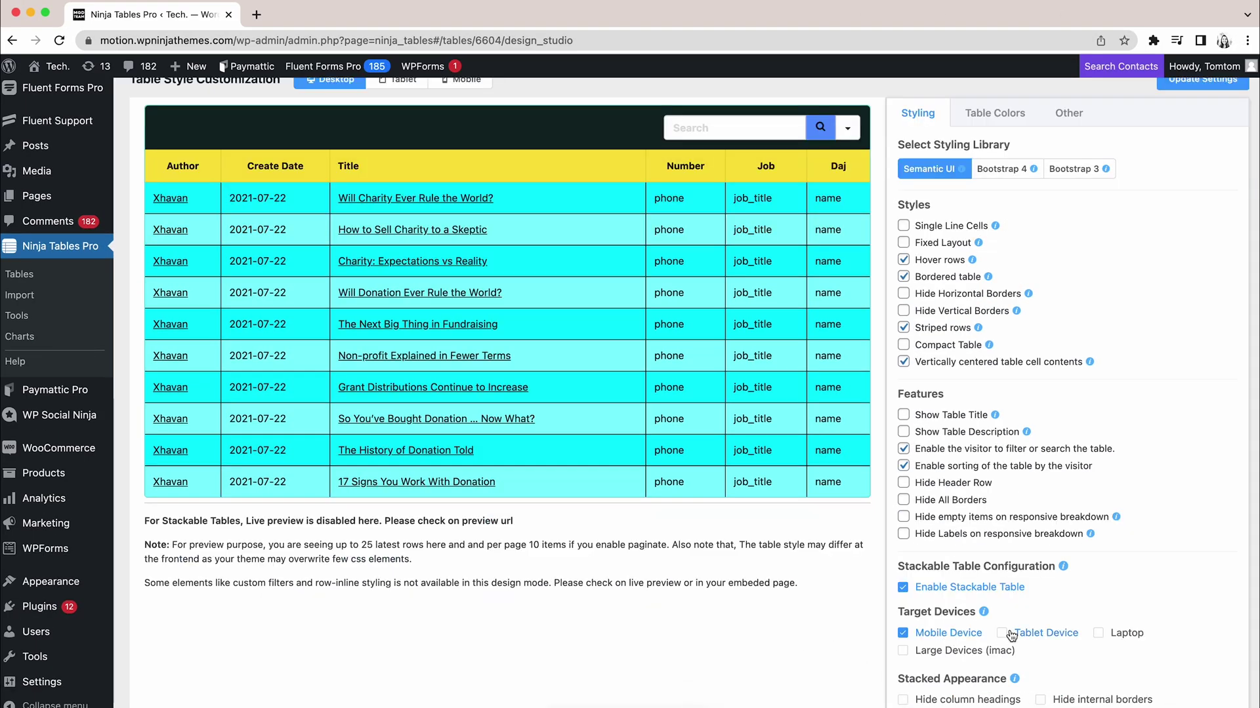
click(1013, 120)
scroll(994, 420, down, 5)
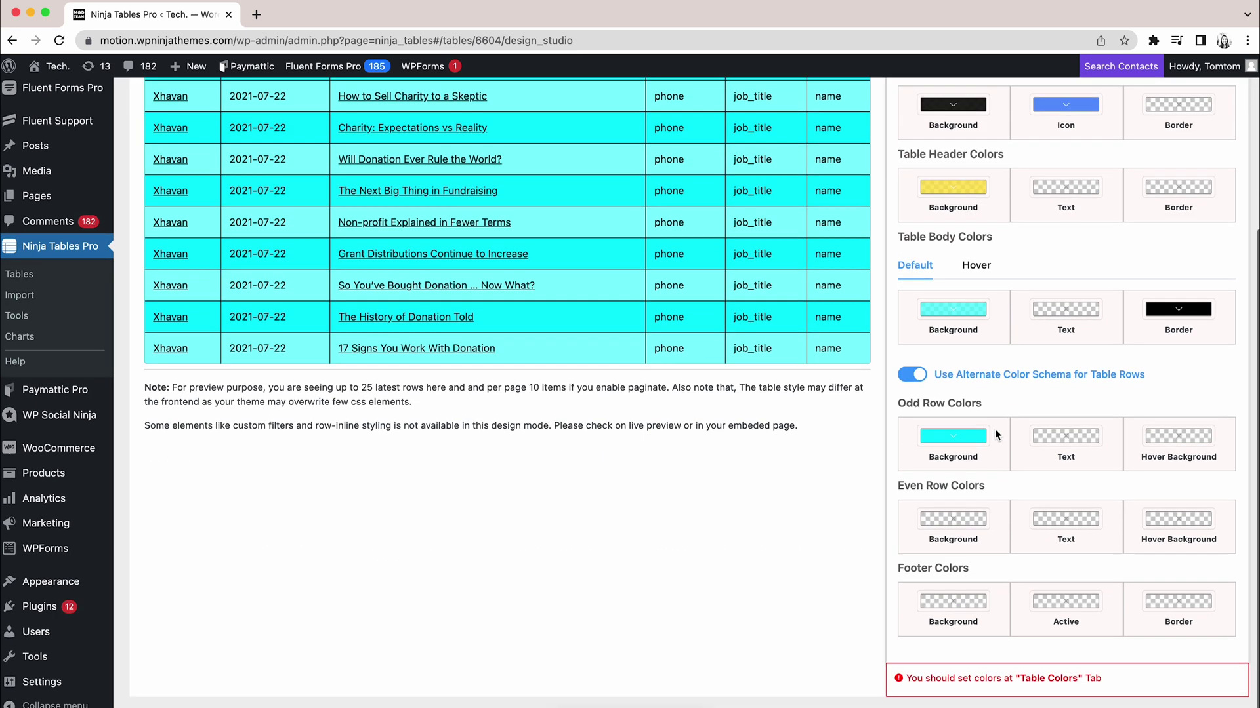
scroll(990, 428, up, 5)
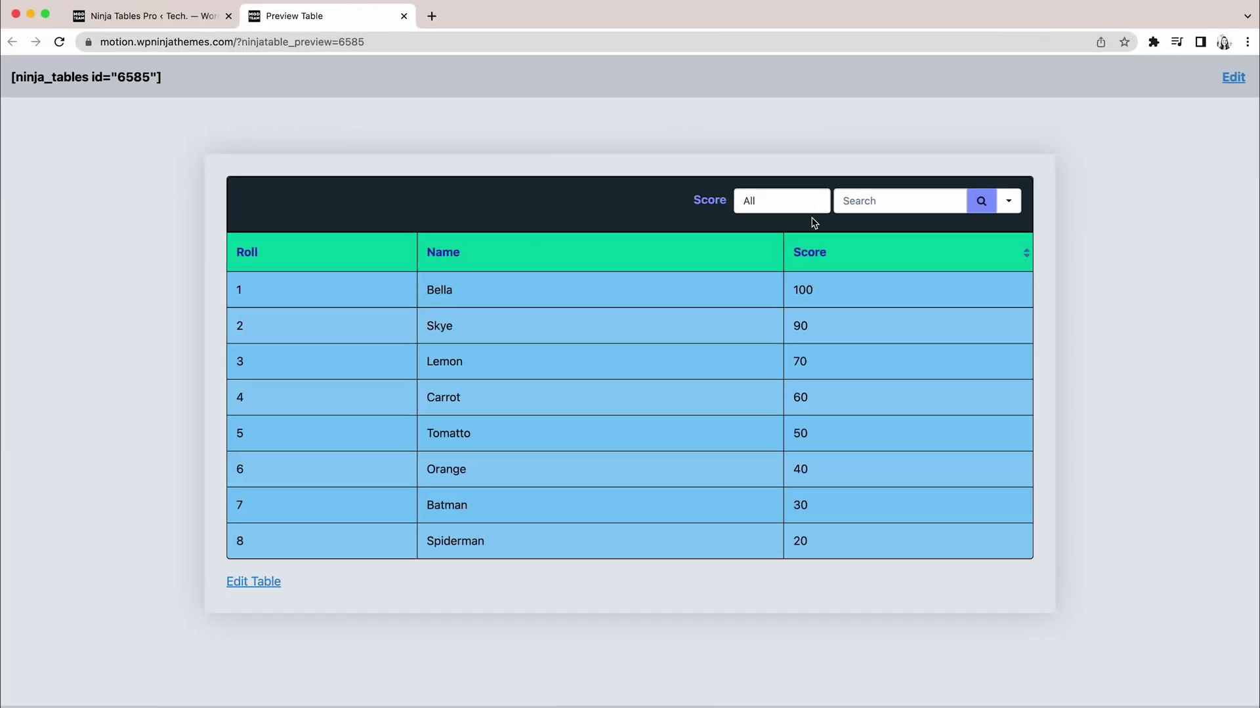
- Filter the preview by Score (Greater Than 50, then First to Last) and search for 'Lemon'
click(804, 206)
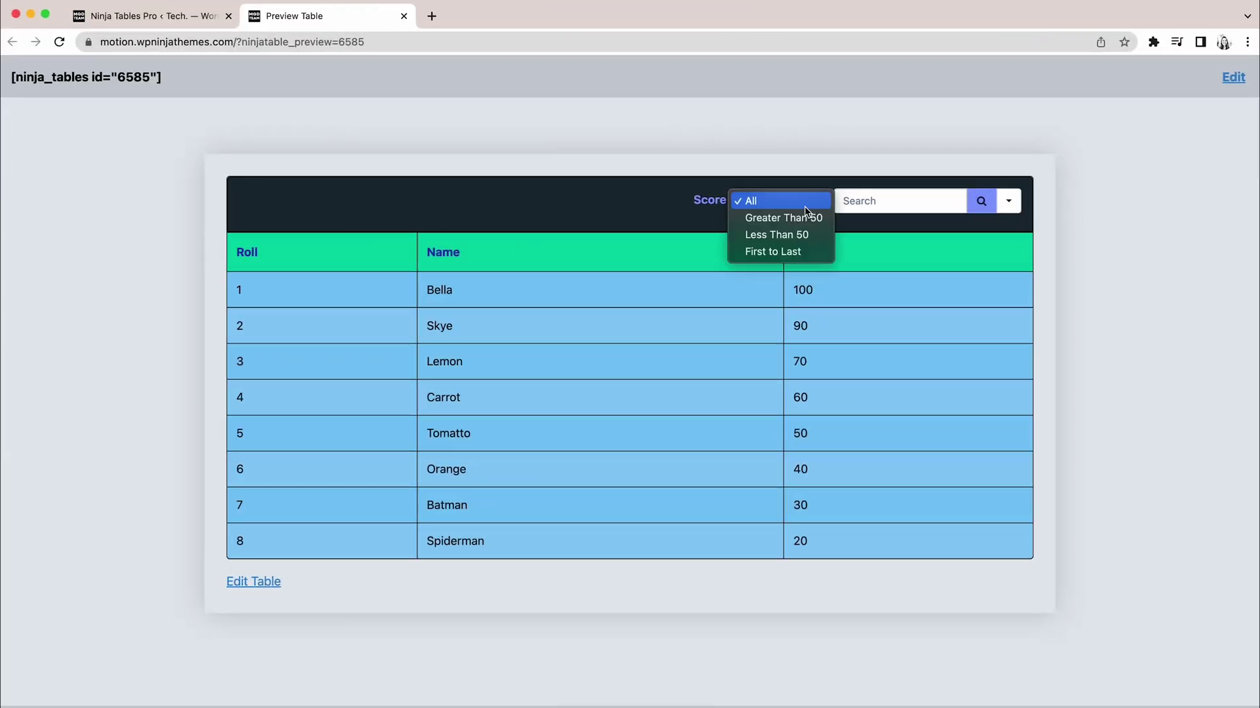
click(801, 218)
click(799, 274)
click(787, 307)
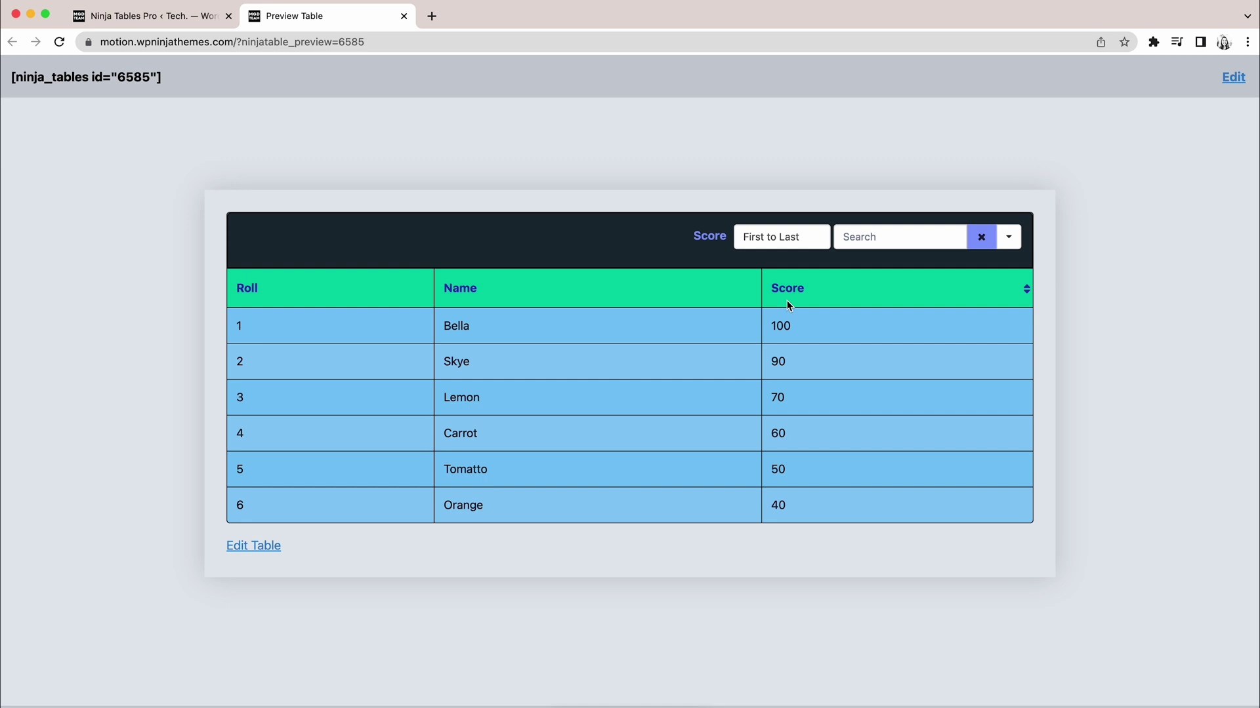
click(879, 240)
text(Lemon)
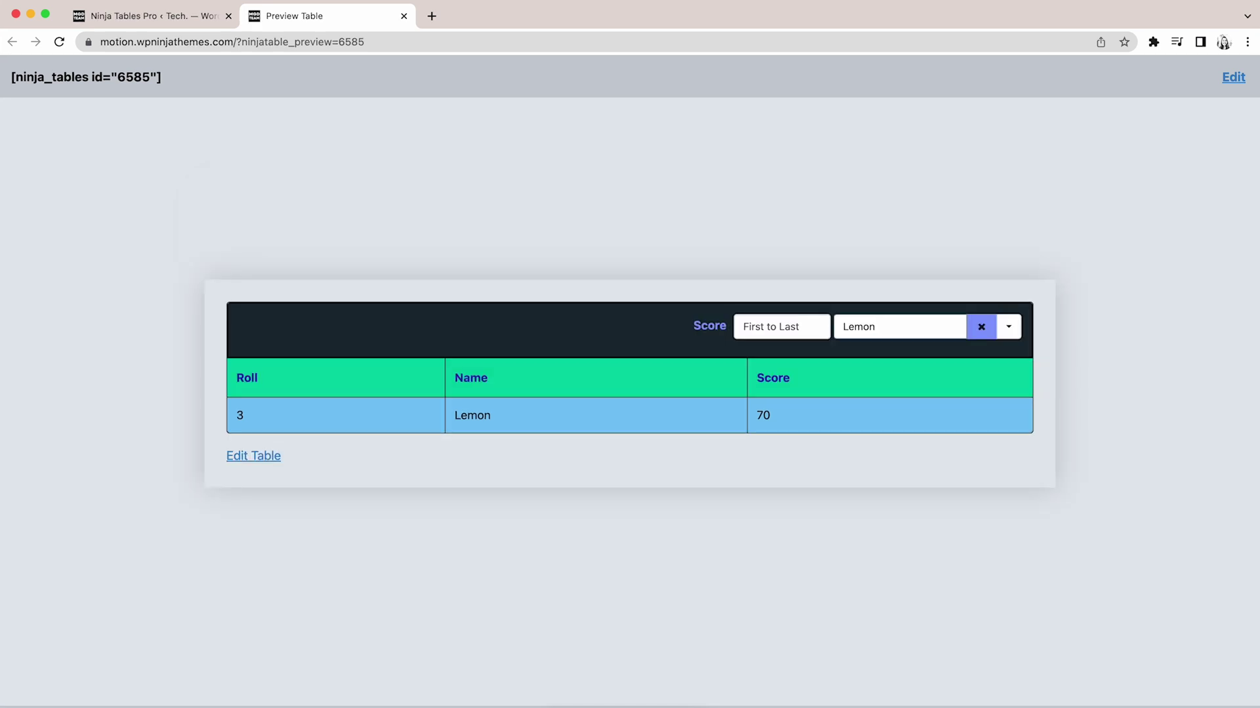
- Create a WooCommerce table of Uncategorized, Accessories, Tees|Clothing, Shirt-tagged simple products
key(super+w)
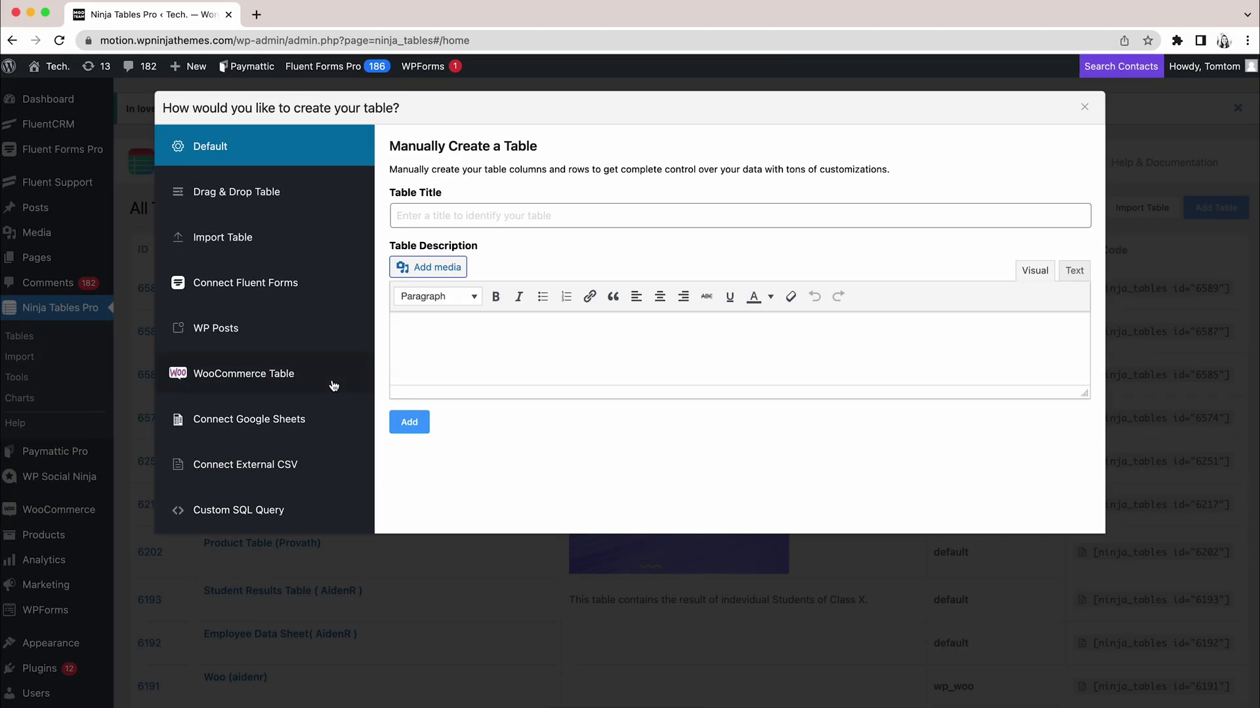
click(333, 384)
click(395, 309)
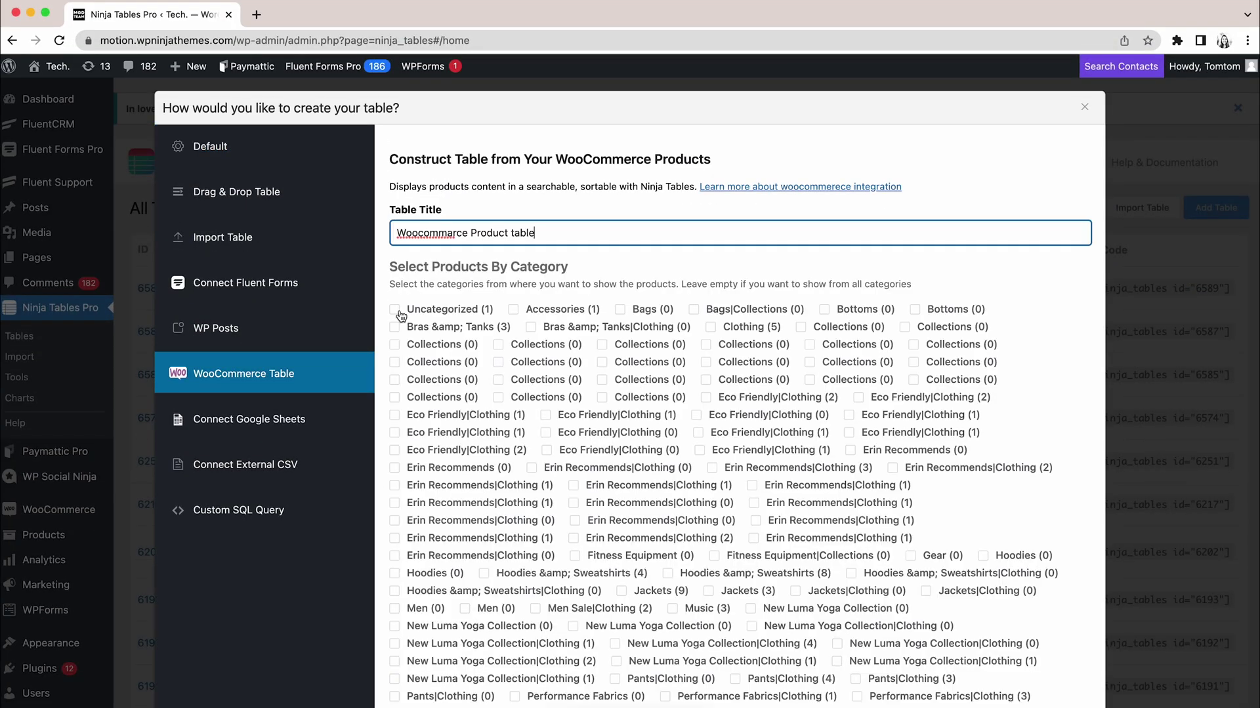
click(513, 309)
scroll(568, 484, down, 6)
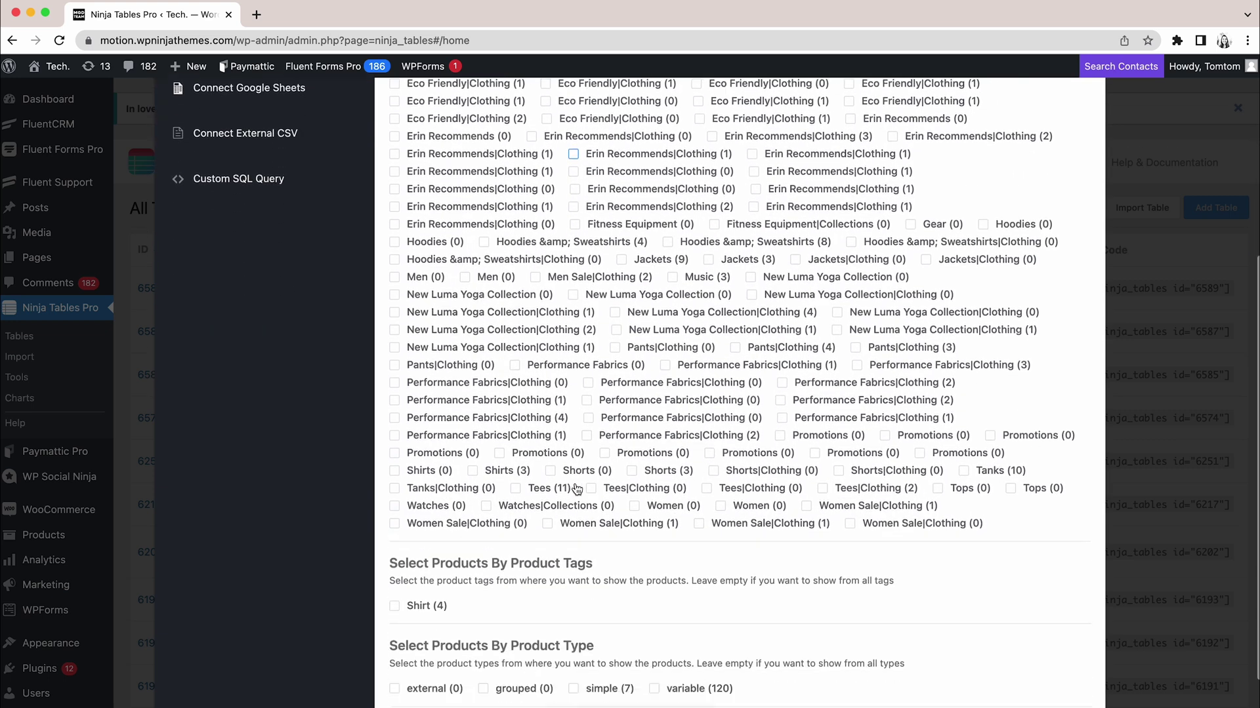
click(822, 453)
scroll(656, 459, down, 3)
click(395, 470)
click(573, 555)
click(452, 678)
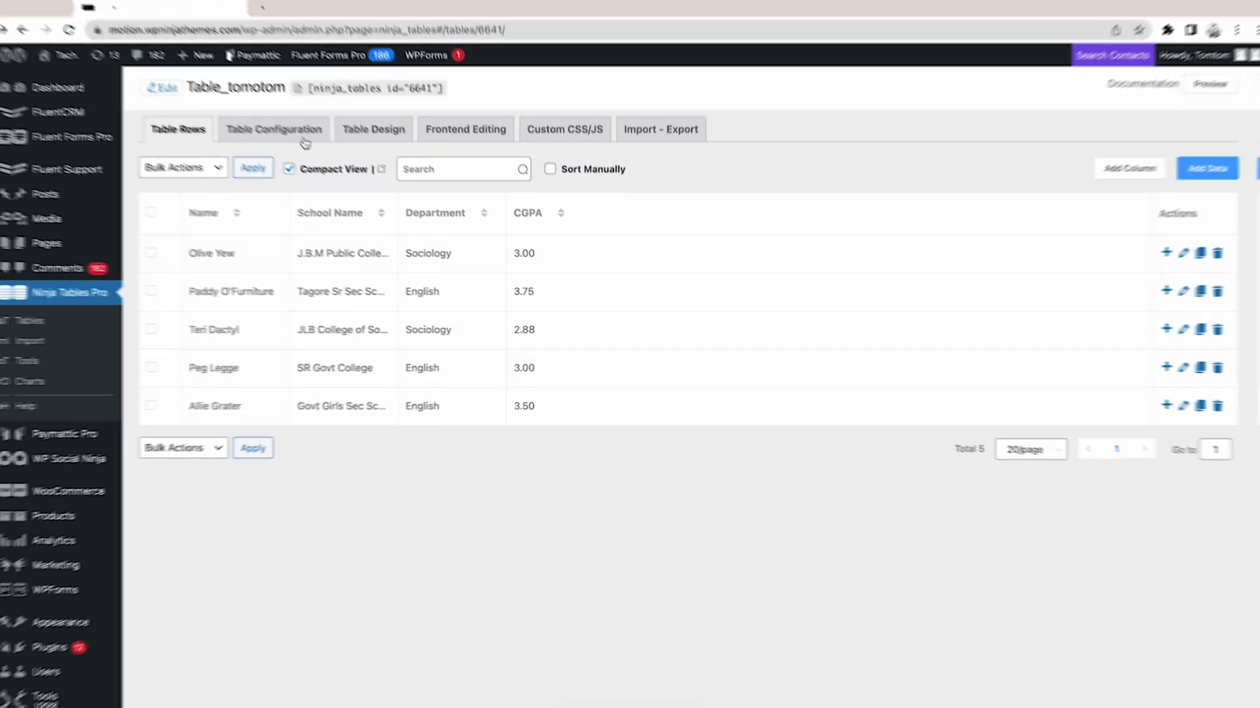
- Review table 6641's Rendering, Custom Filters, CSV/Print and Language settings, then Table Design and Custom CSS/JS
click(301, 131)
click(248, 221)
click(236, 264)
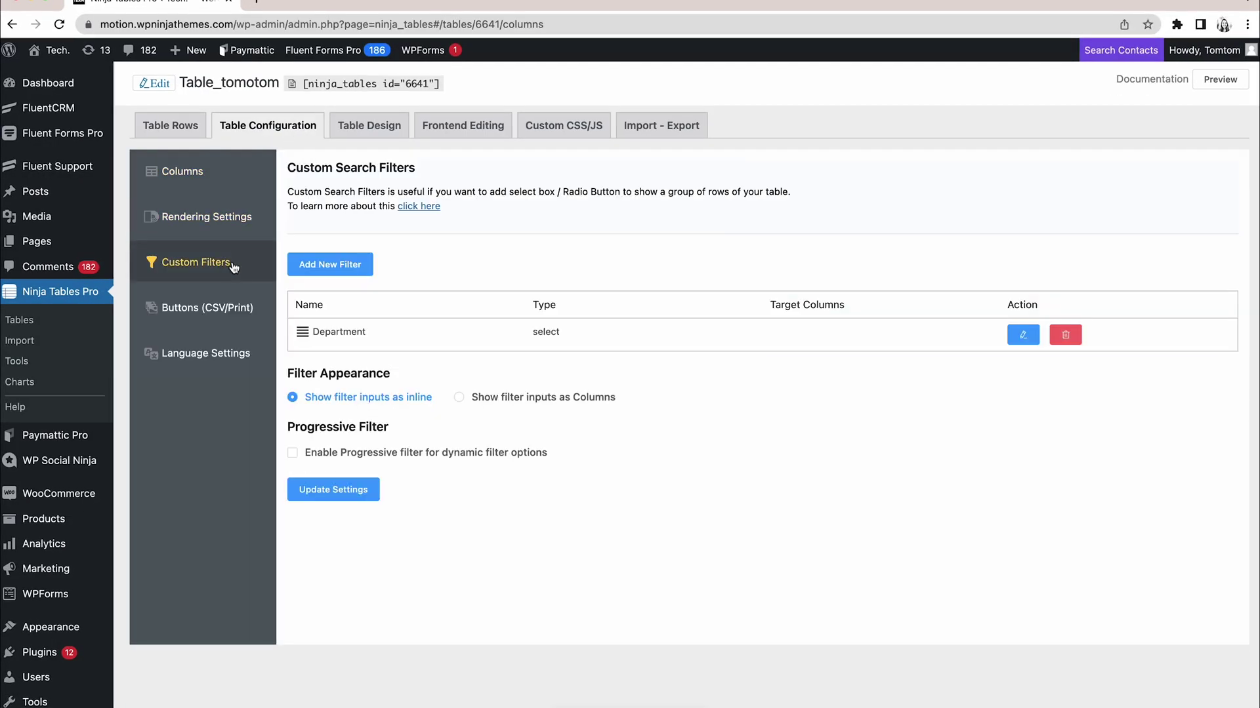
click(225, 308)
click(218, 355)
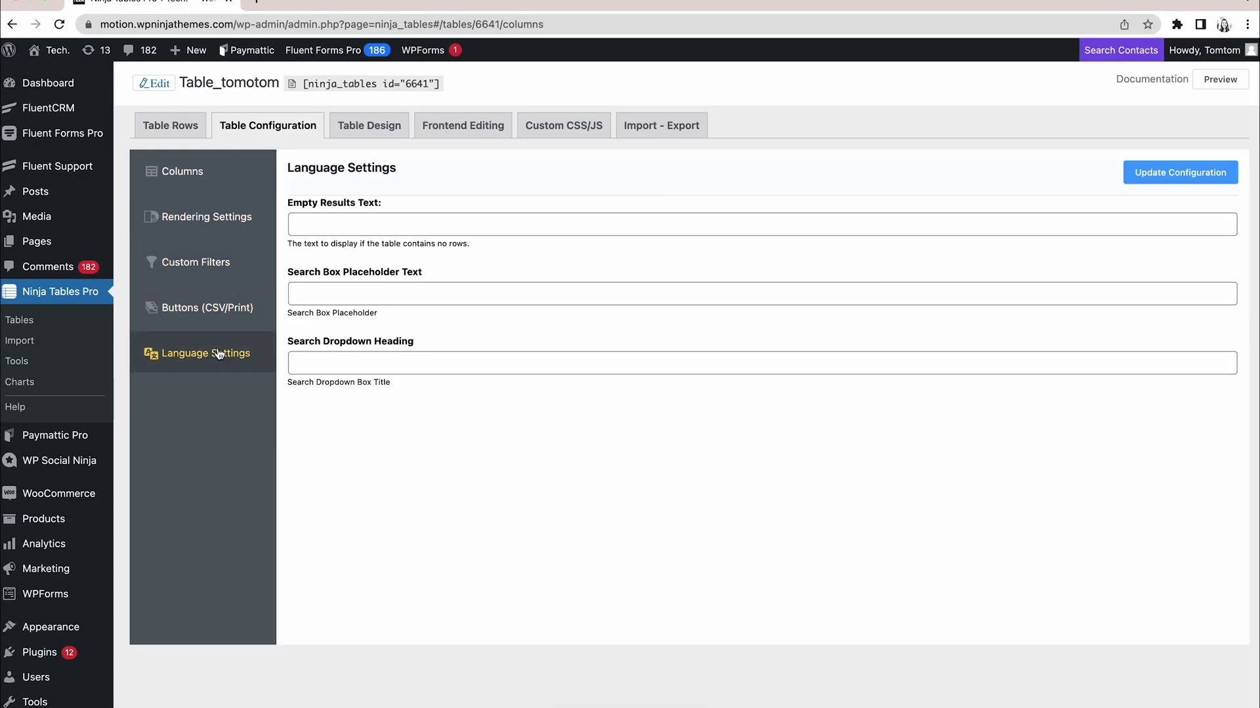
click(370, 126)
scroll(590, 393, down, 3)
click(528, 112)
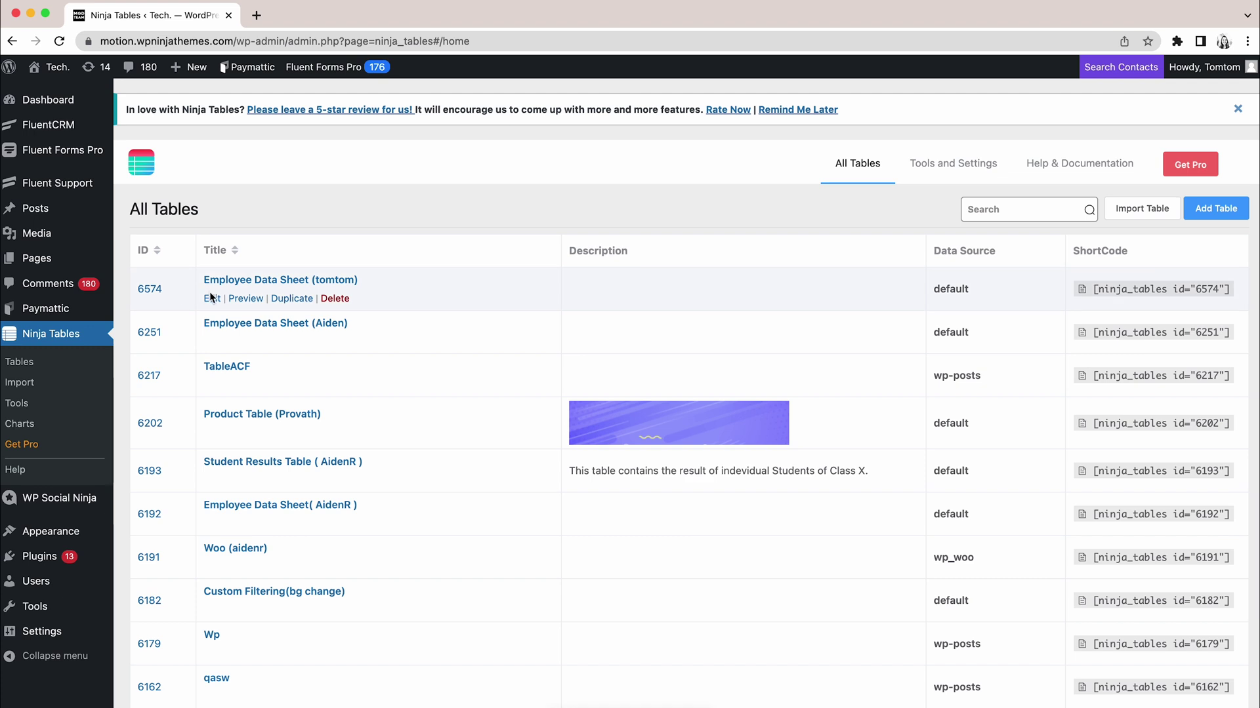
- Open Employee Data Sheet and go through Configuration, Design, Frontend Editing, Custom CSS/JS and Import - Export
click(213, 300)
click(310, 217)
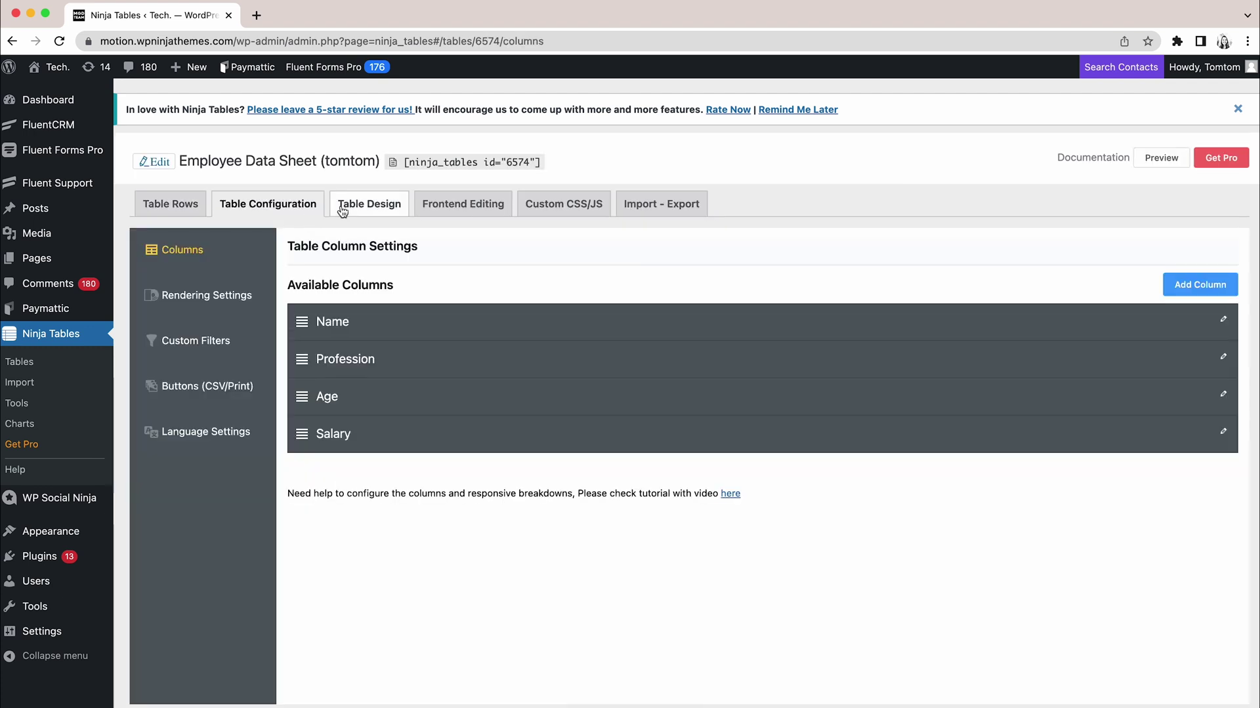
click(370, 205)
click(431, 208)
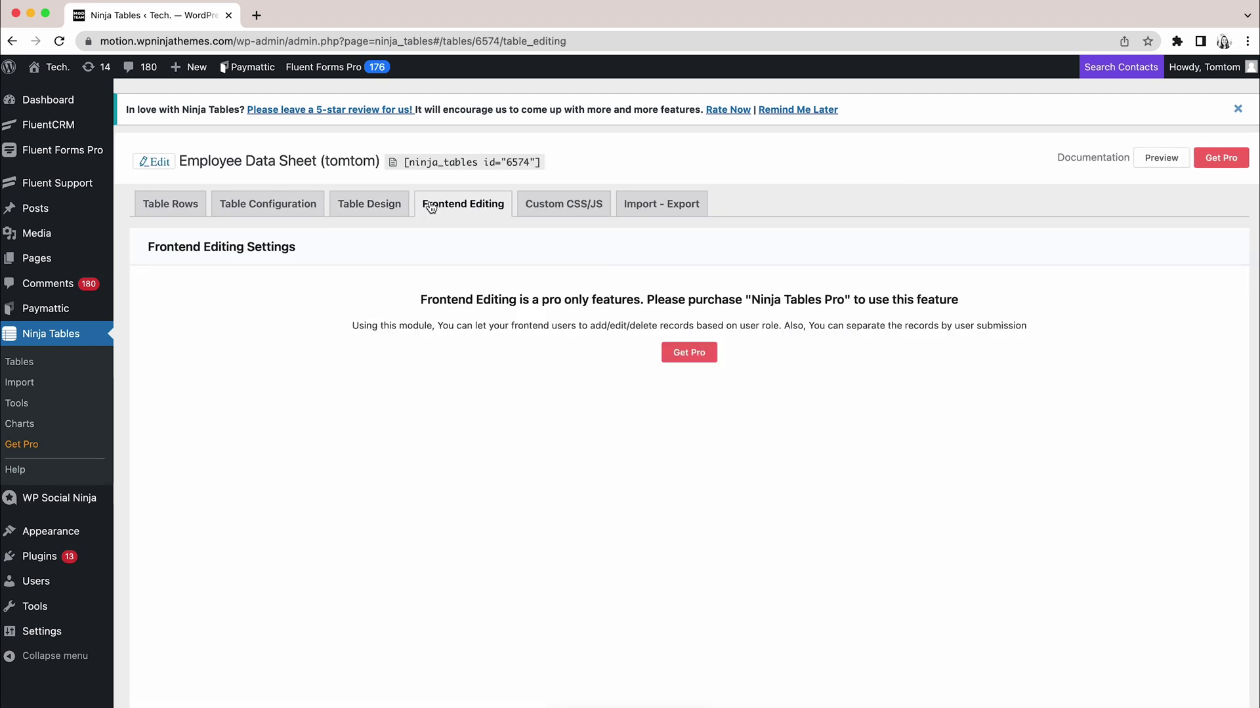
click(564, 207)
click(649, 208)
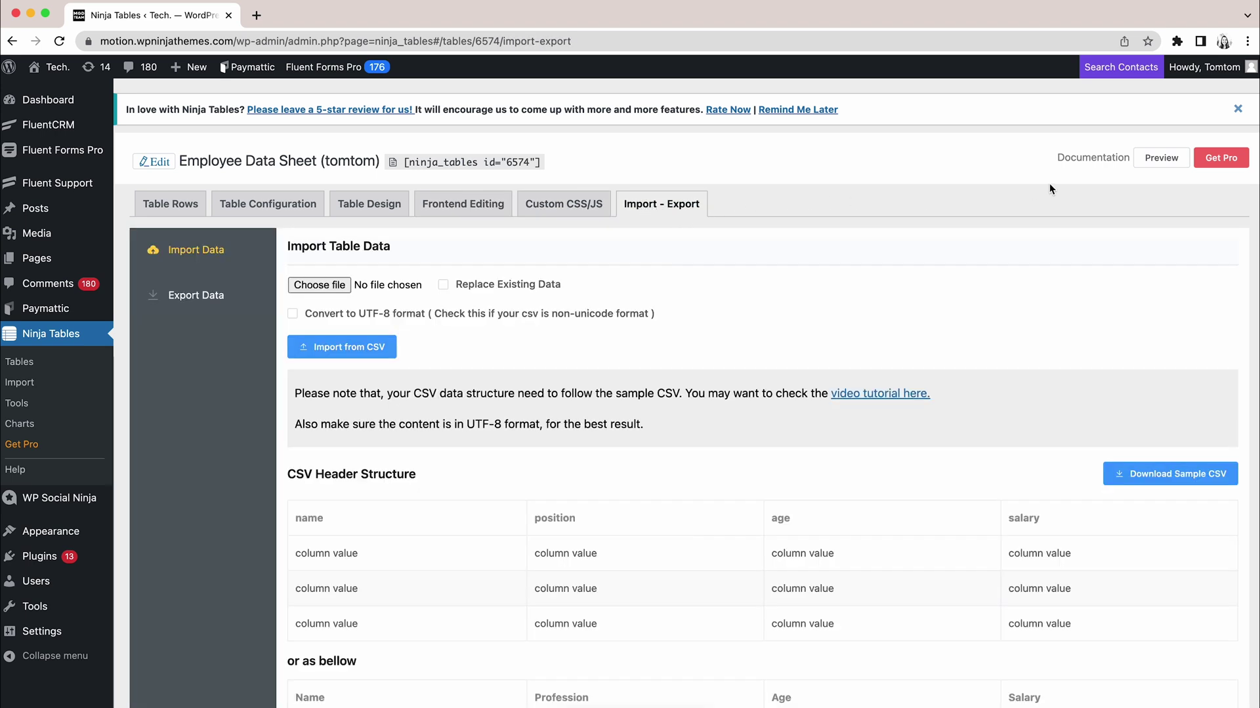
- Open the Get Pro discount page and scroll to the Single Site, Agency and Unlimited license price cards
click(1215, 171)
scroll(1214, 170, down, 10)
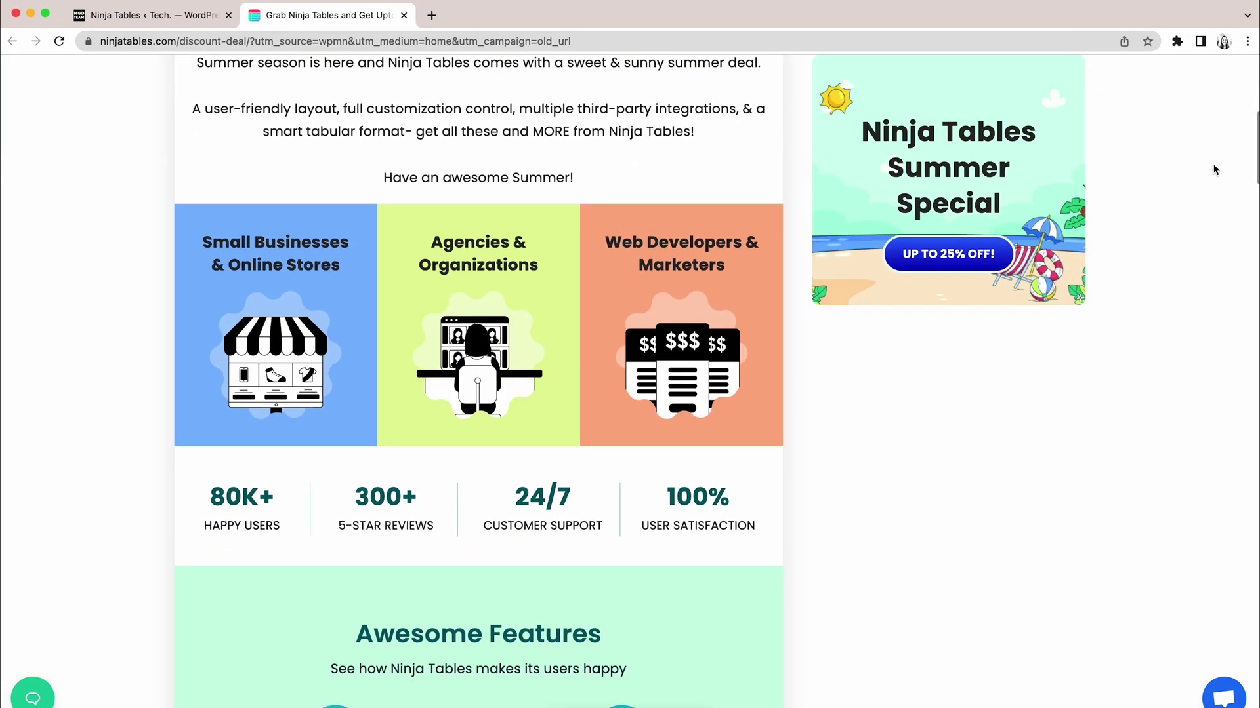
scroll(1214, 169, down, 15)
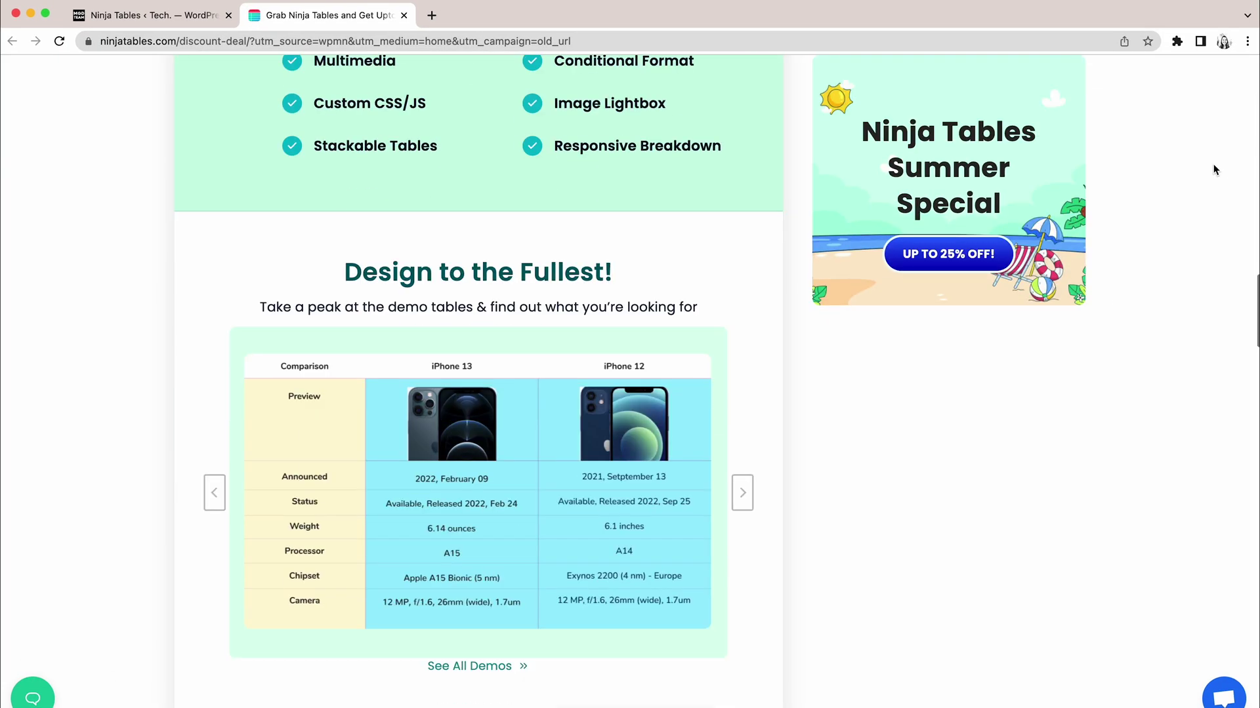
scroll(1214, 170, down, 8)
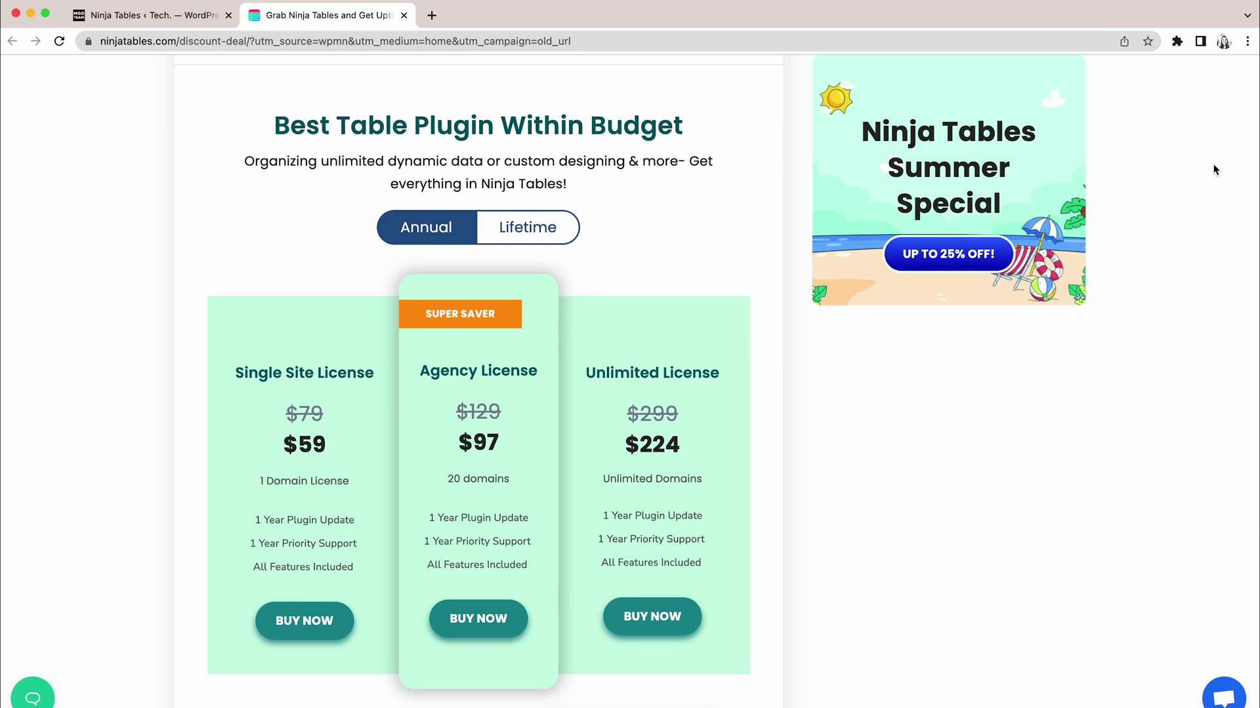